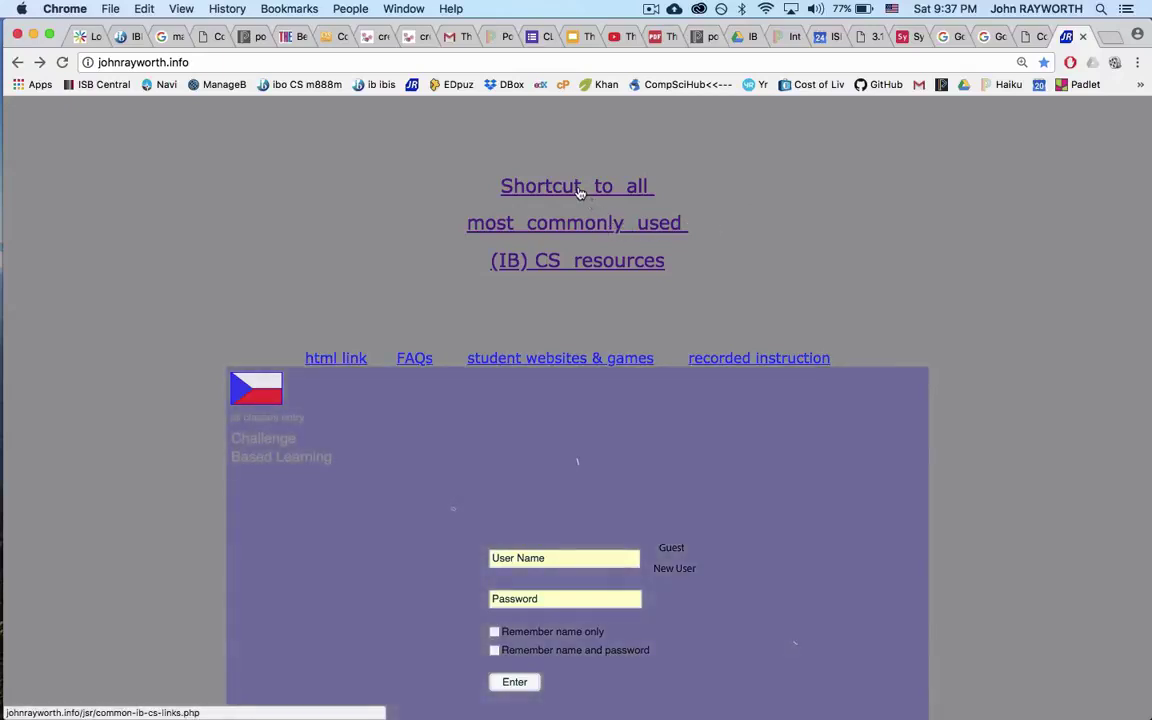
Follow the IB CS resources shortcut to the IB IA Project Guide and open its Final Stages page
left_click(579, 192)
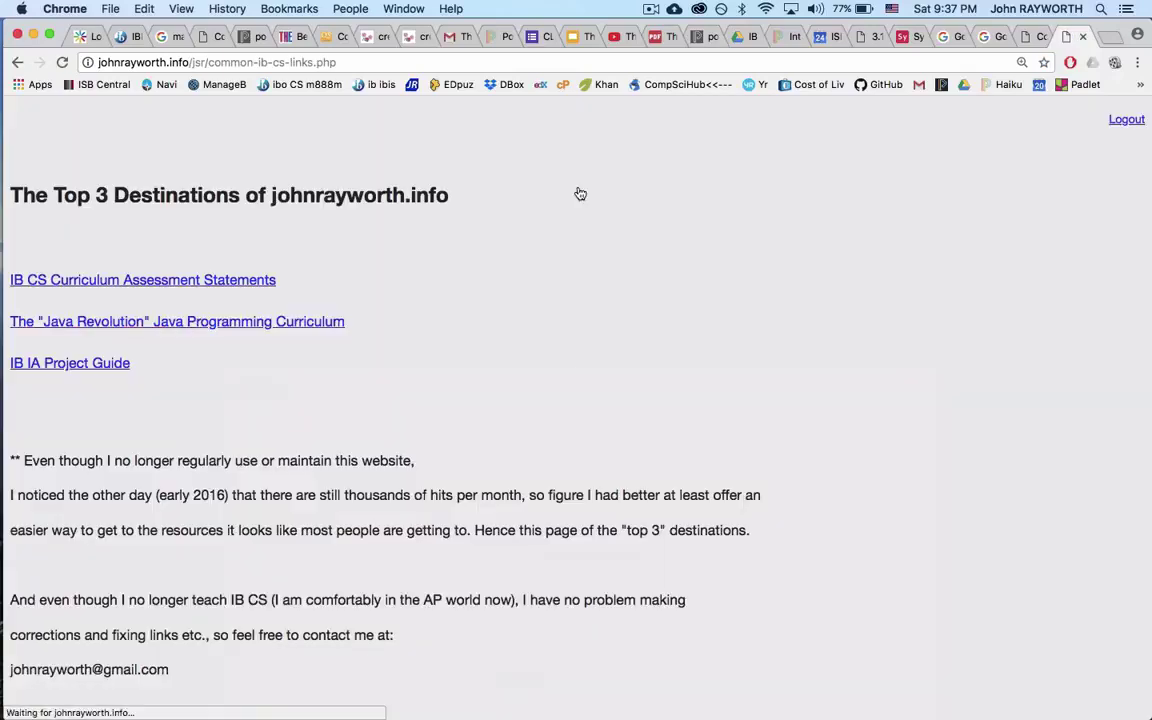
left_click(65, 372)
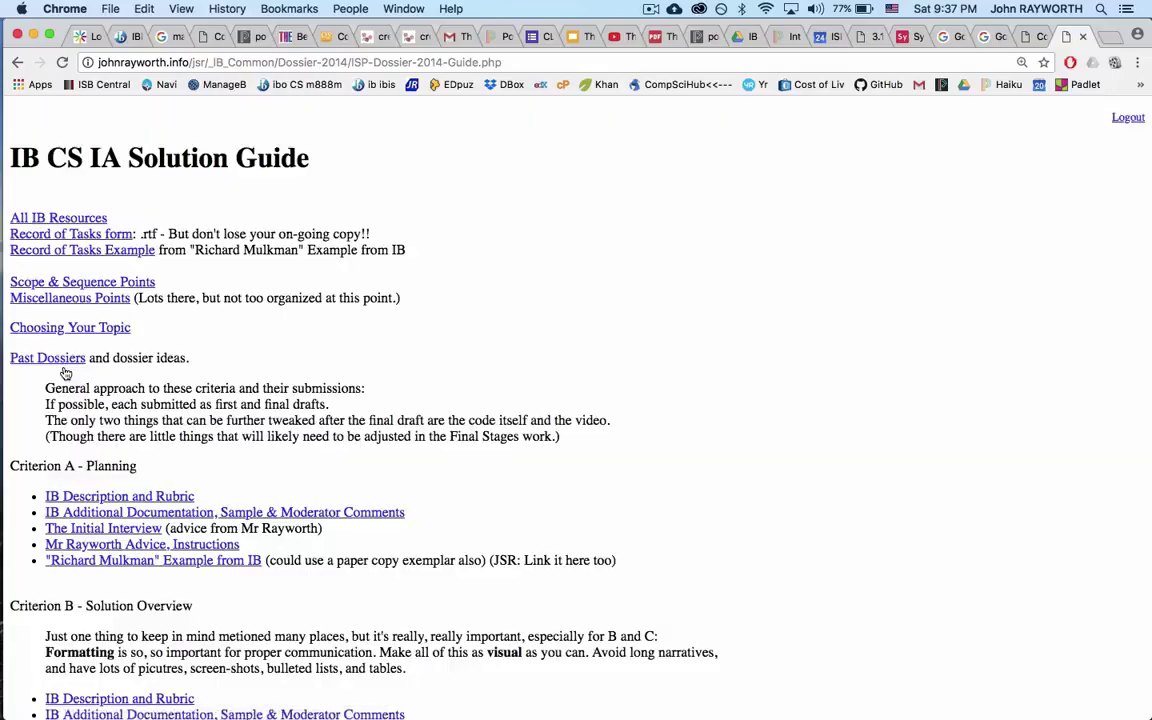
scroll(95, 527, "down", 5)
scroll(95, 527, "down", 10)
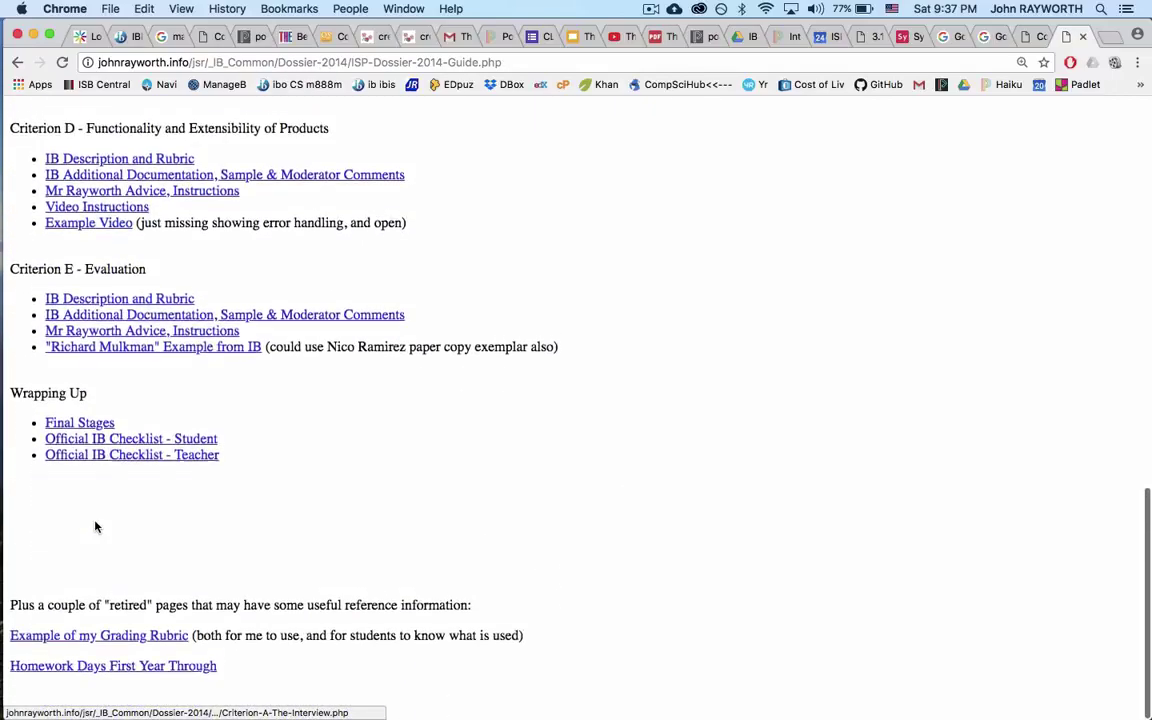
left_click(64, 430)
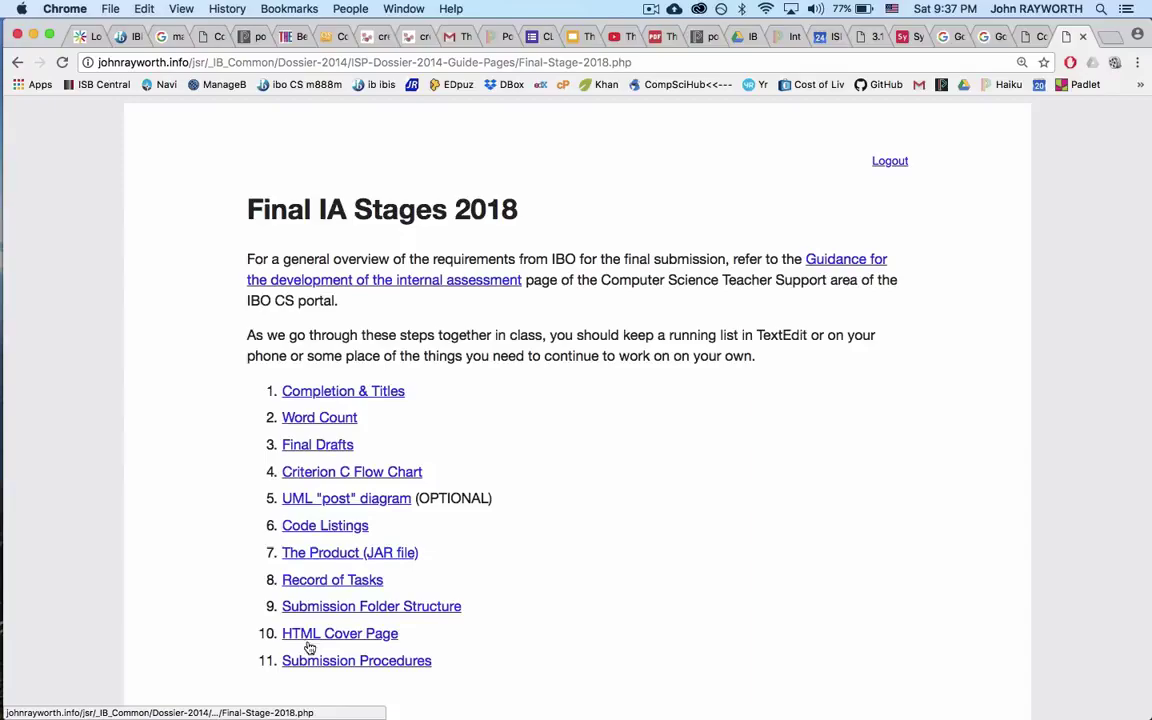
Look through the Final IA Stages 2018 page down to the sample Computer science Solution cover page and its documentation links
scroll(188, 630, "down", 20)
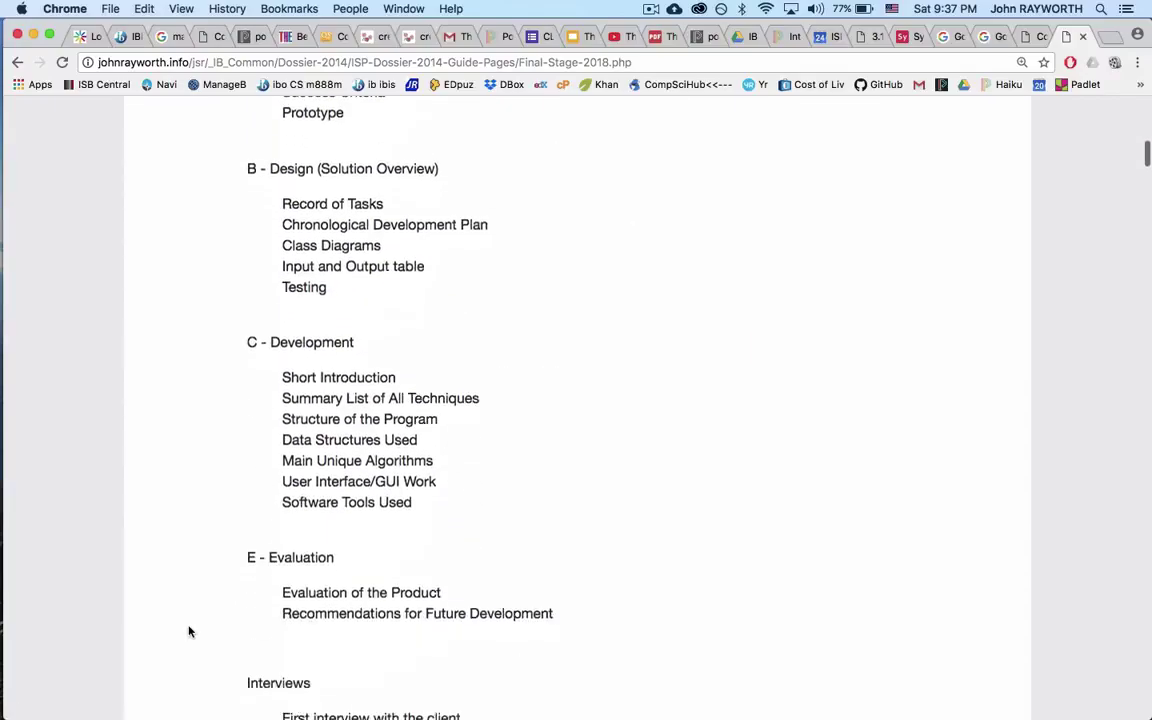
scroll(188, 630, "down", 20)
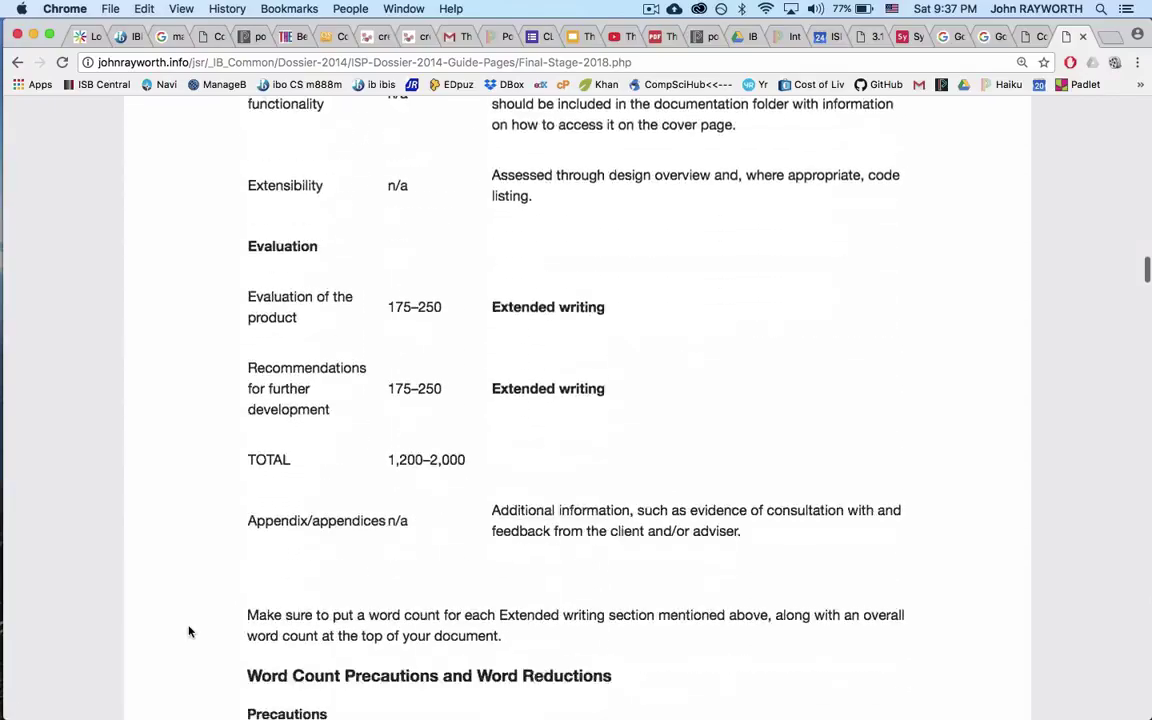
scroll(188, 630, "down", 20)
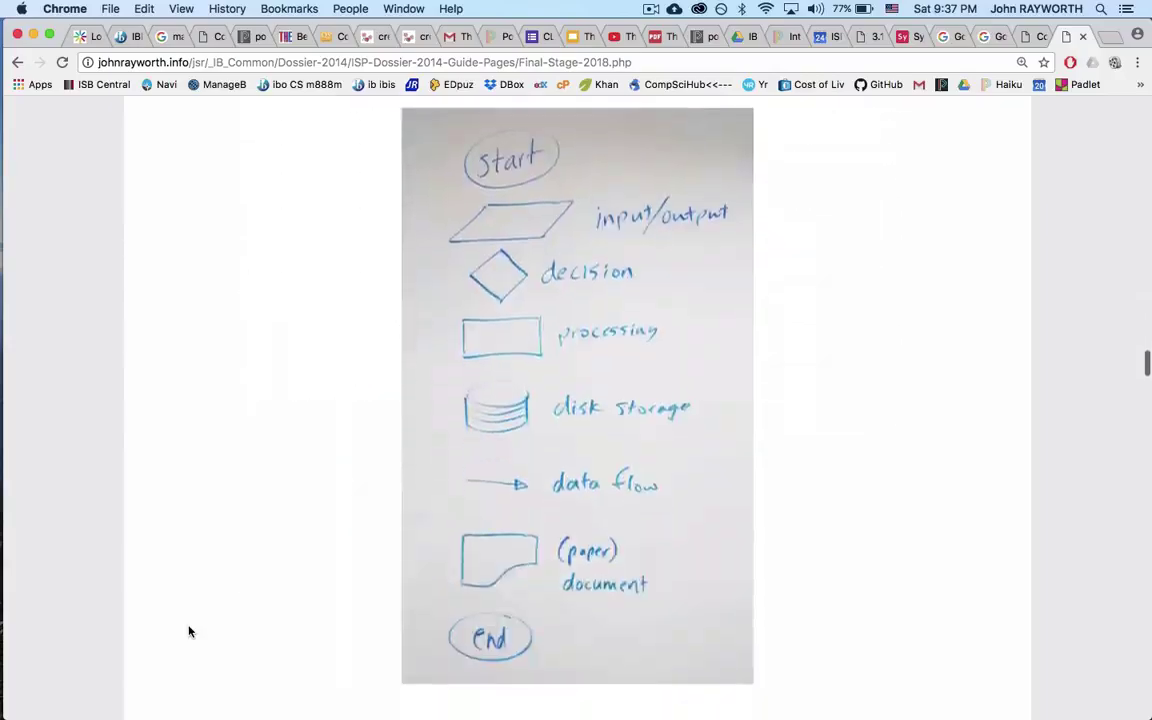
scroll(188, 630, "down", 20)
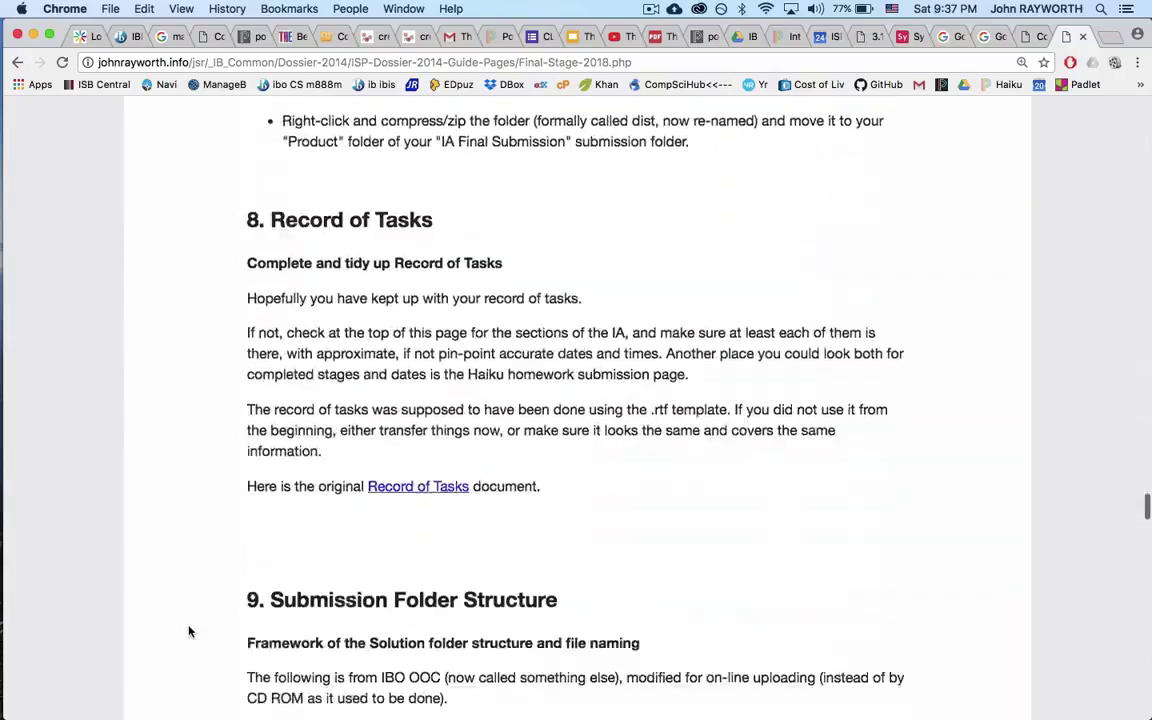
scroll(188, 630, "down", 20)
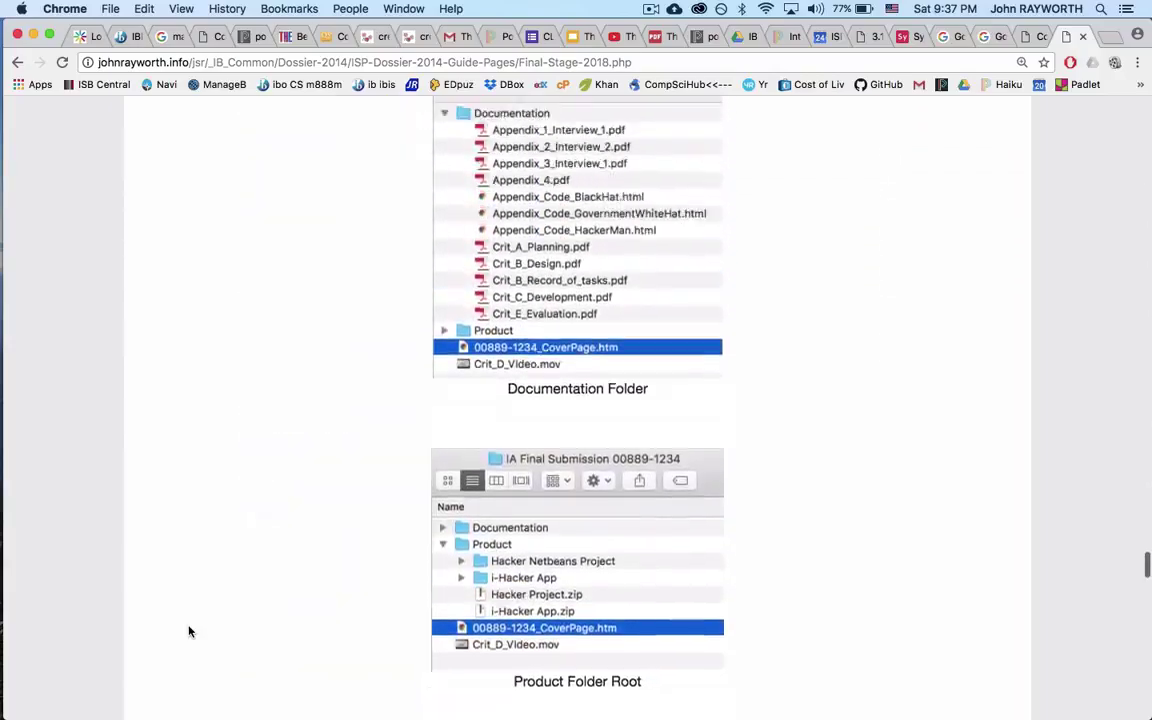
scroll(188, 630, "down", 20)
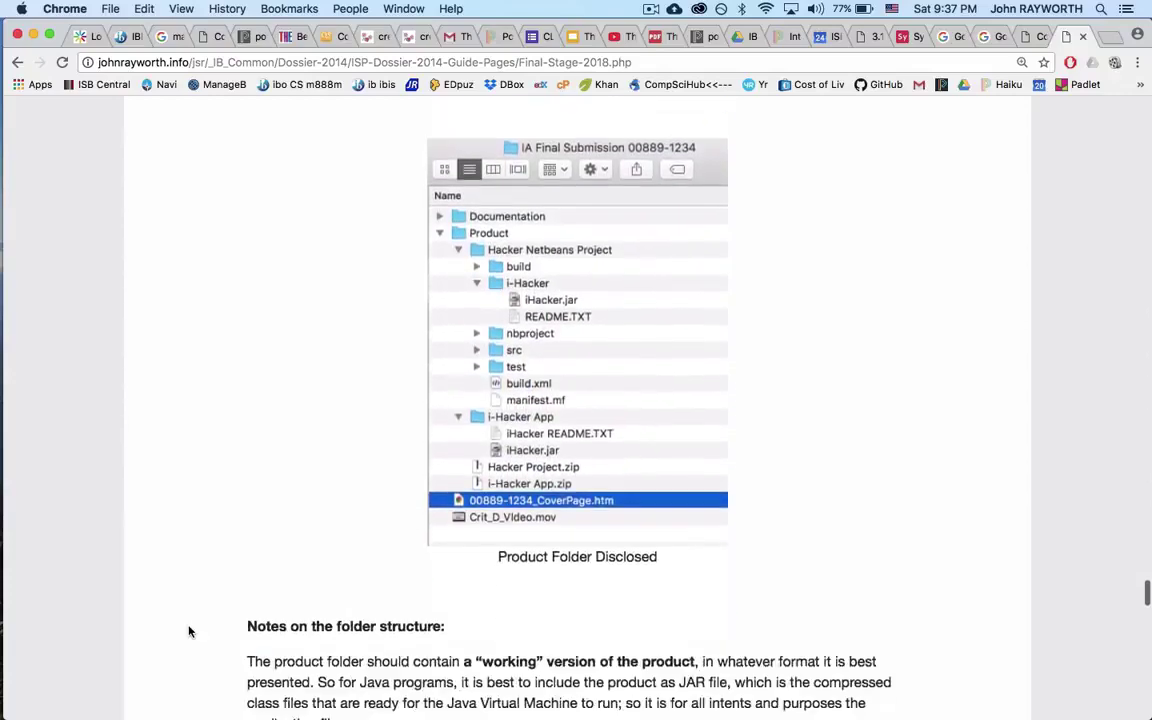
scroll(188, 630, "down", 20)
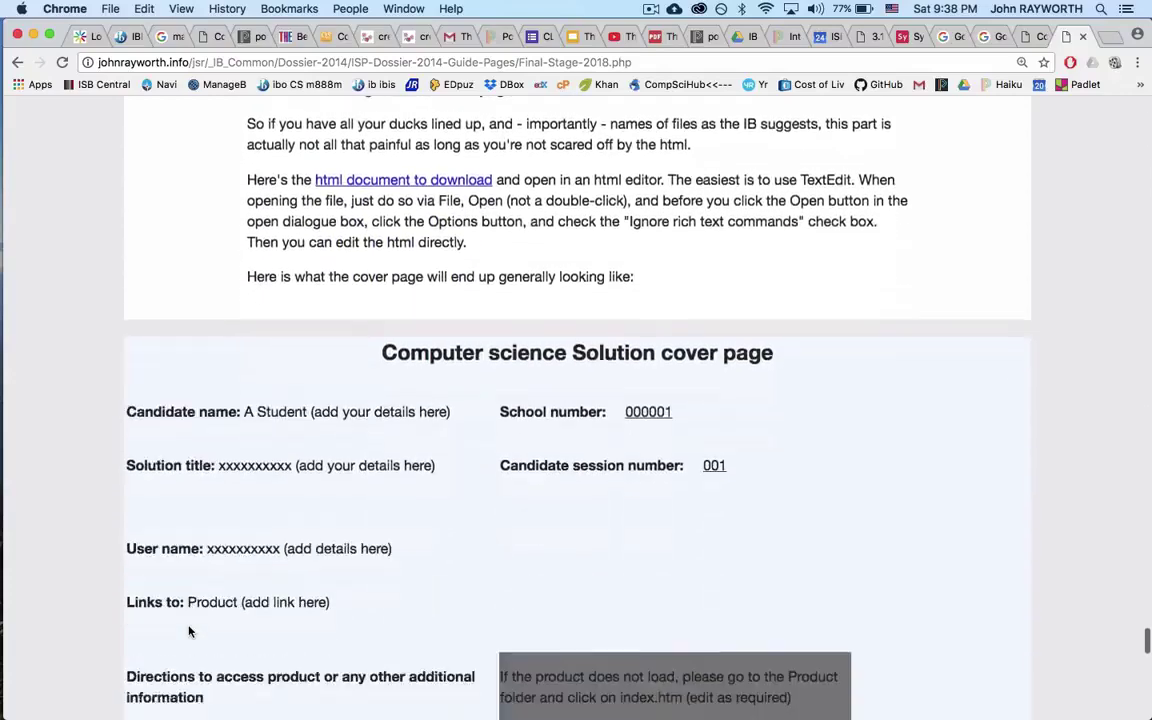
scroll(188, 630, "down", 2)
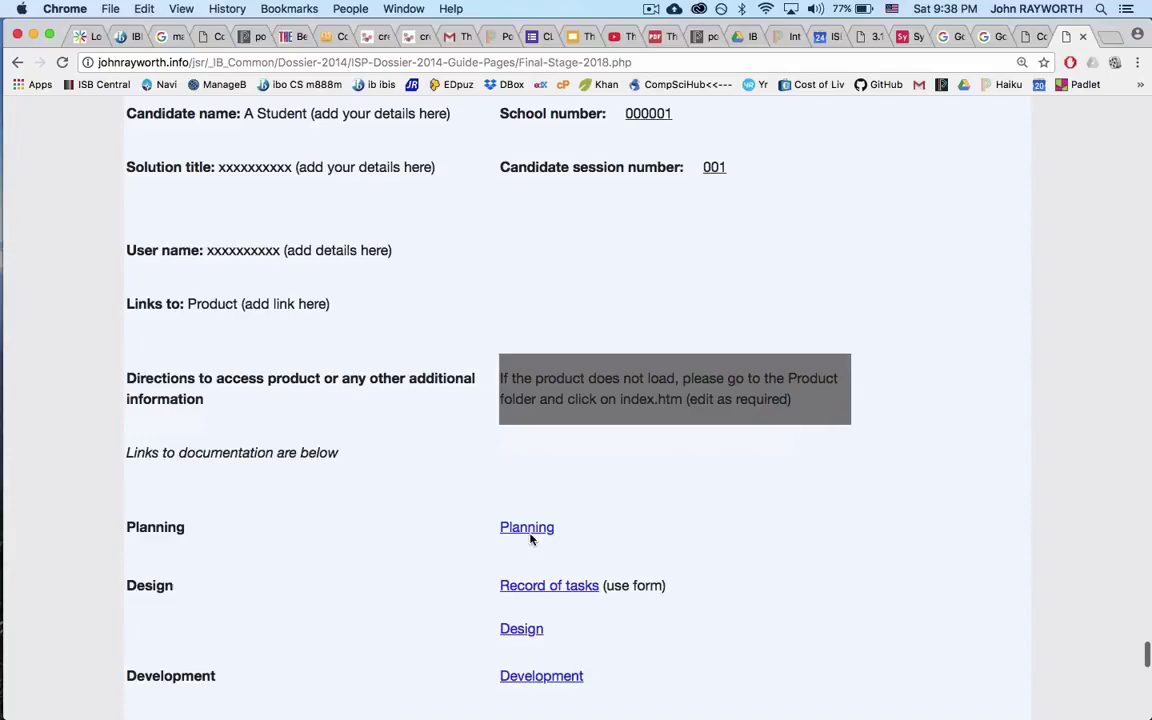
Switch to Finder and expand the Documentation and Product folders in the IA Final Submission window, enlarging it to show every file
key("super+Tab")
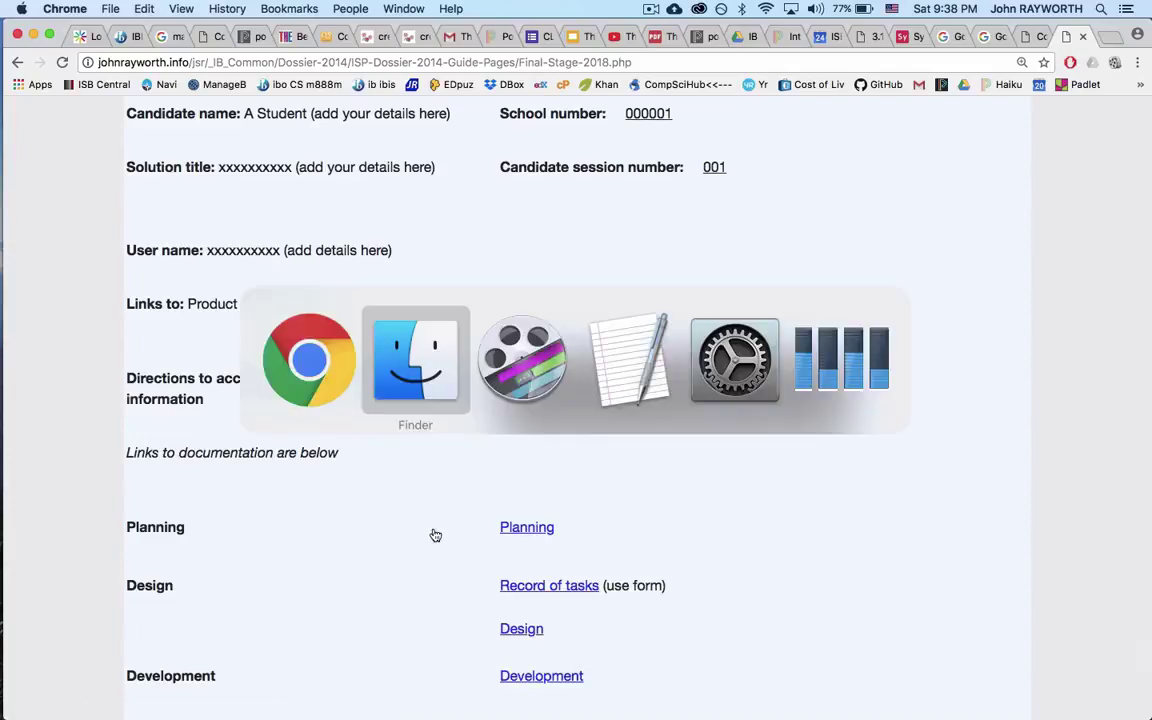
left_click(416, 362)
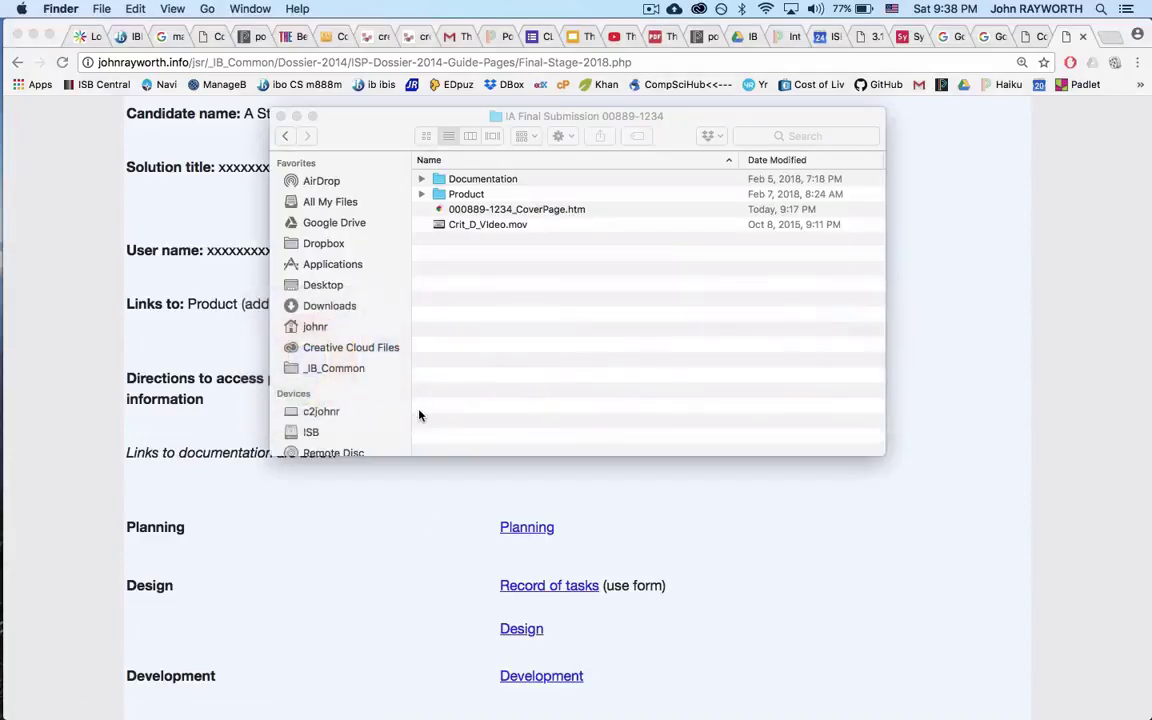
left_click(395, 137)
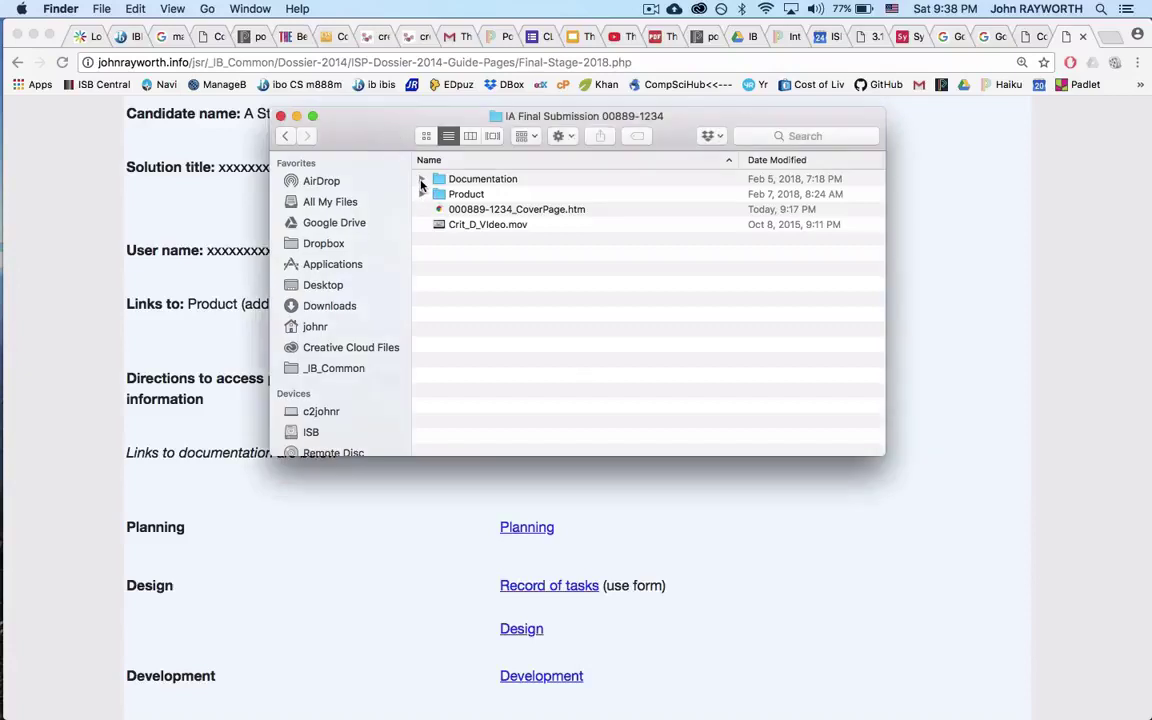
left_click(421, 180)
left_click(422, 377)
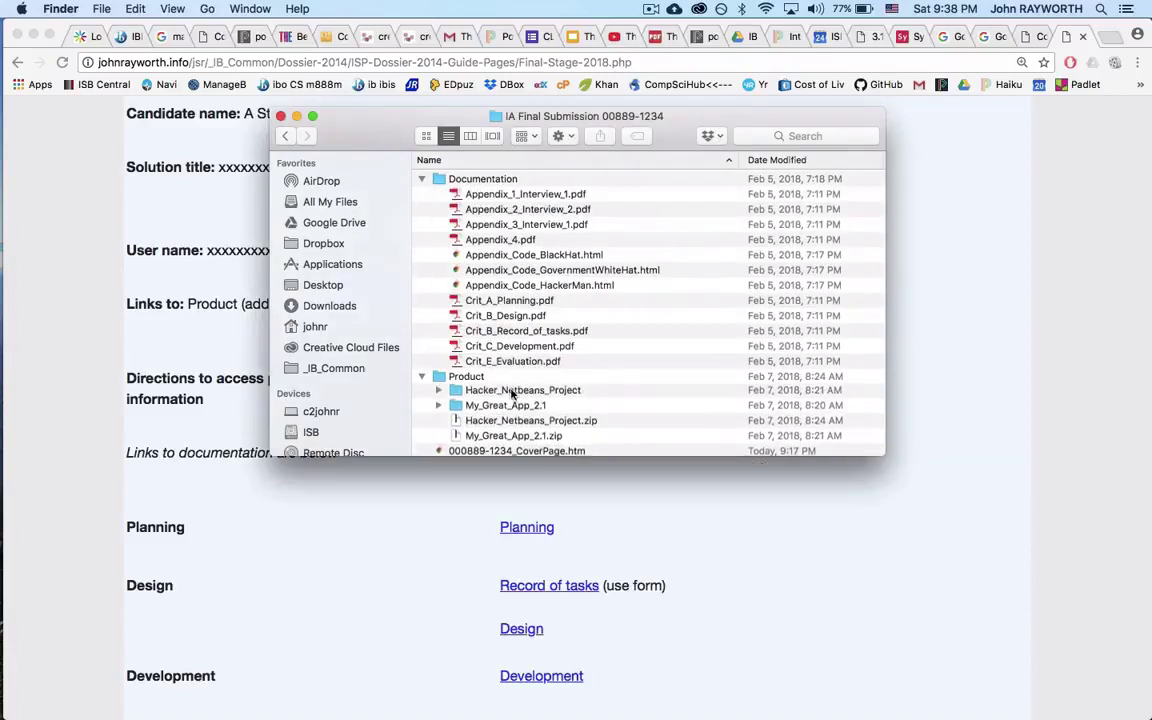
left_click_drag(885, 454, 910, 585)
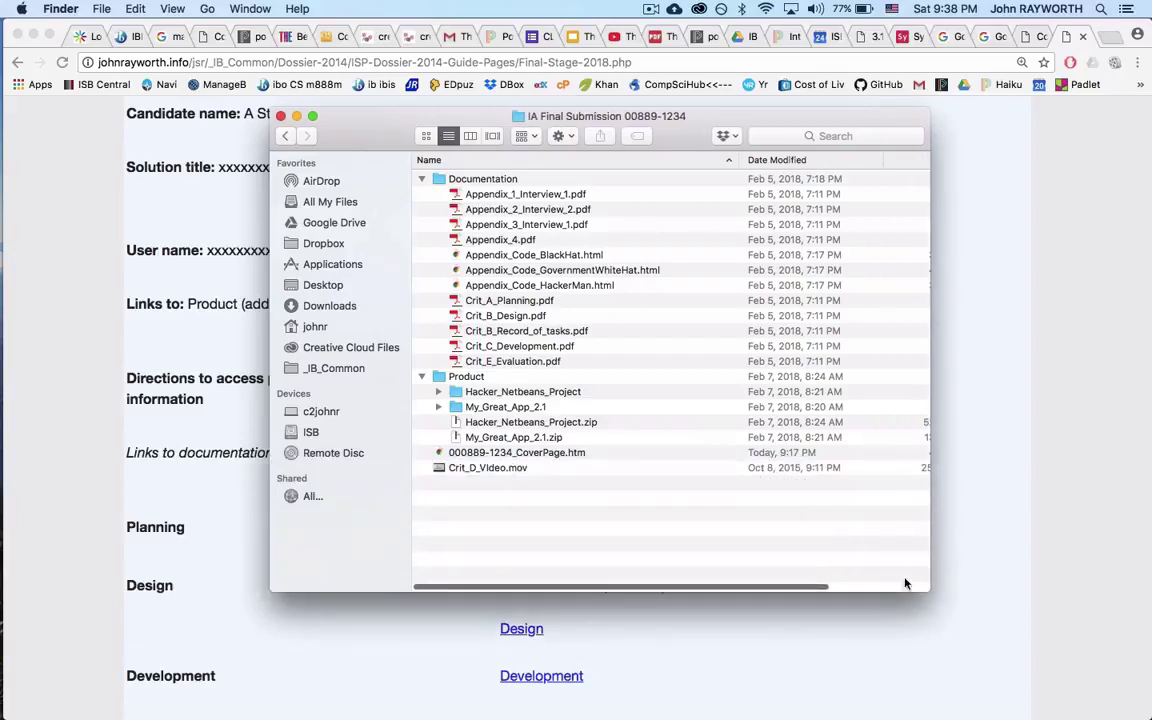
Review the criterion PDFs from Crit_A_Planning.pdf to Crit_E_Evaluation.pdf, and collapse the Documentation folder
left_click(502, 302)
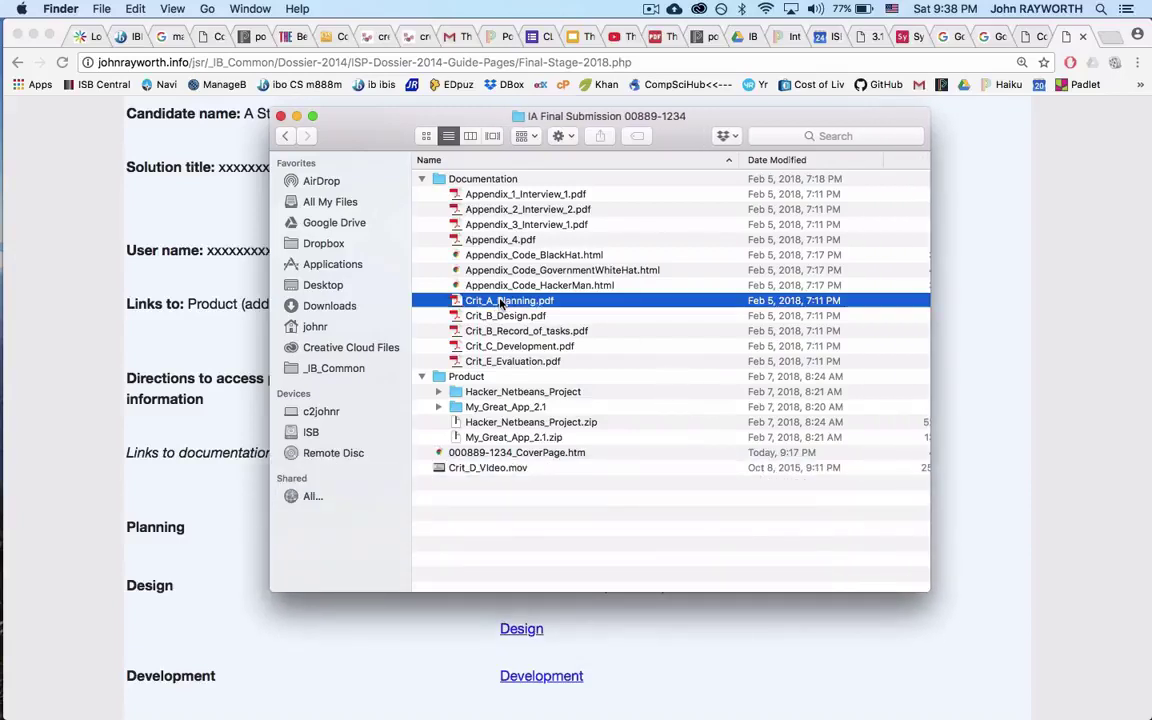
left_click(507, 362)
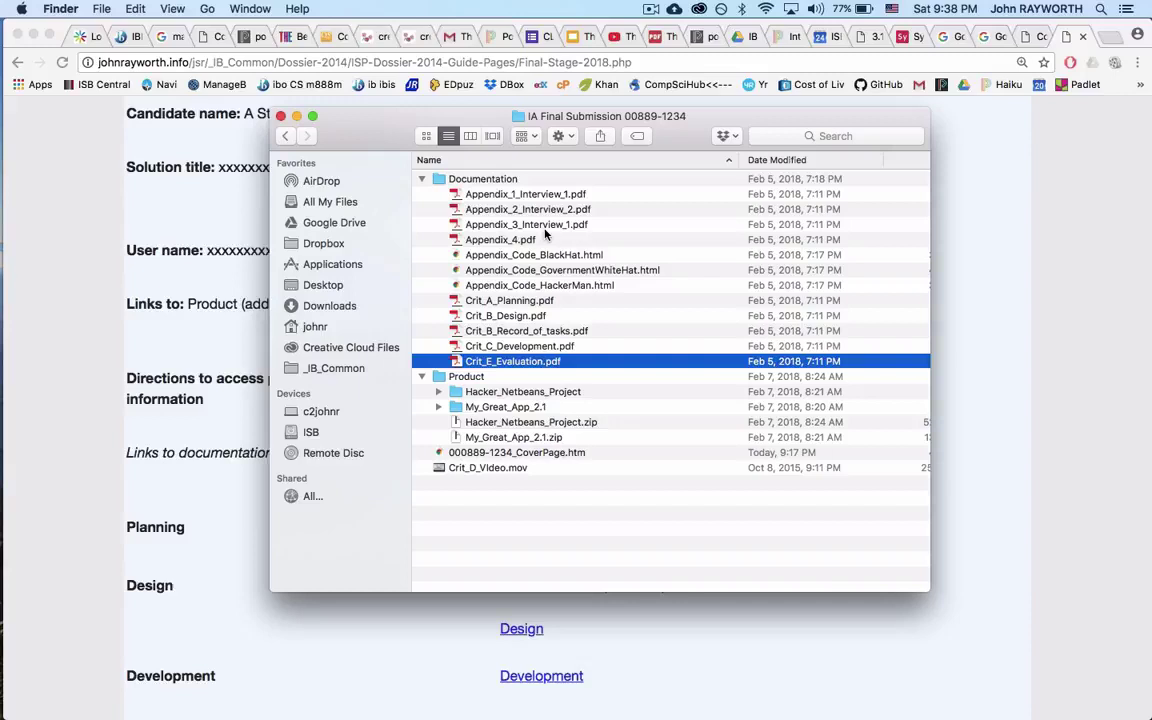
left_click(422, 180)
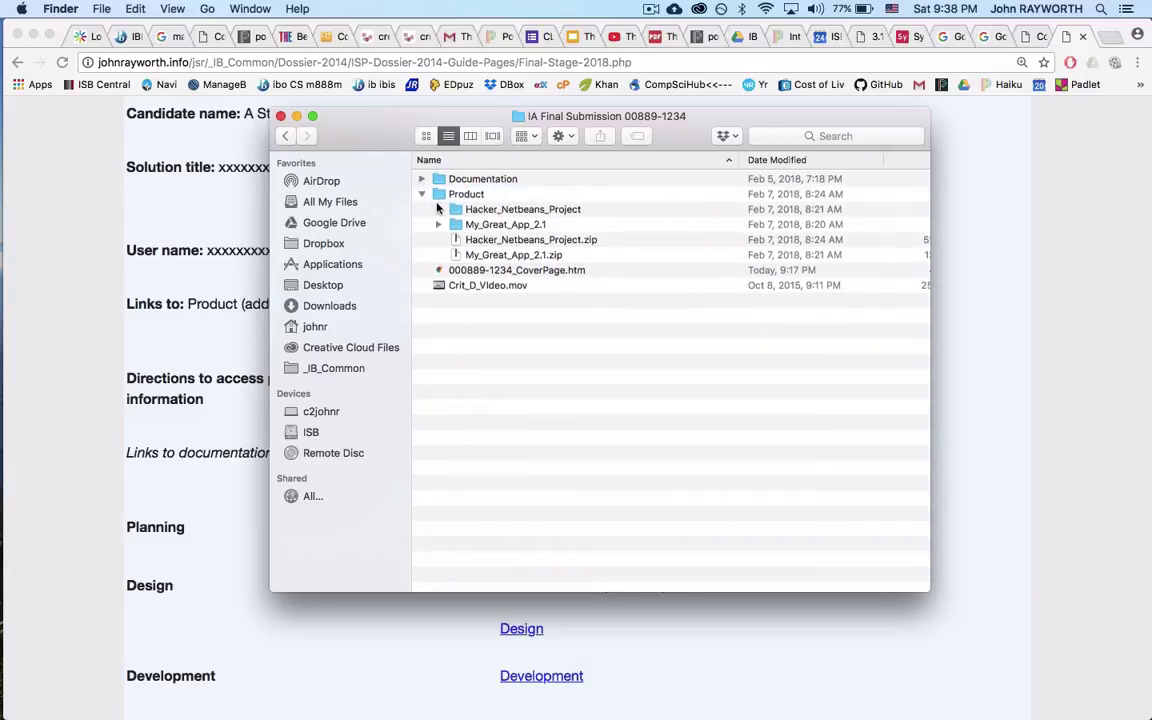
Review the Hacker_Netbeans_Project and My_Great_App_2.1 folders with their zip archives, and collapse the Product folder
left_click(452, 211)
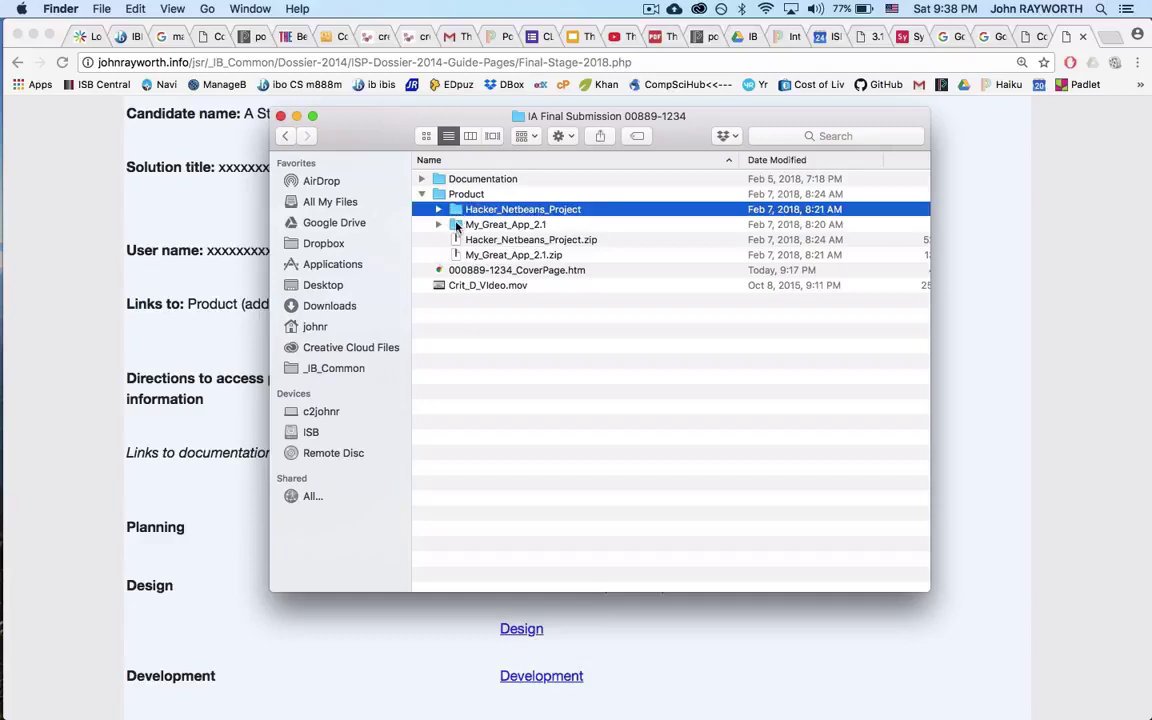
left_click(455, 226)
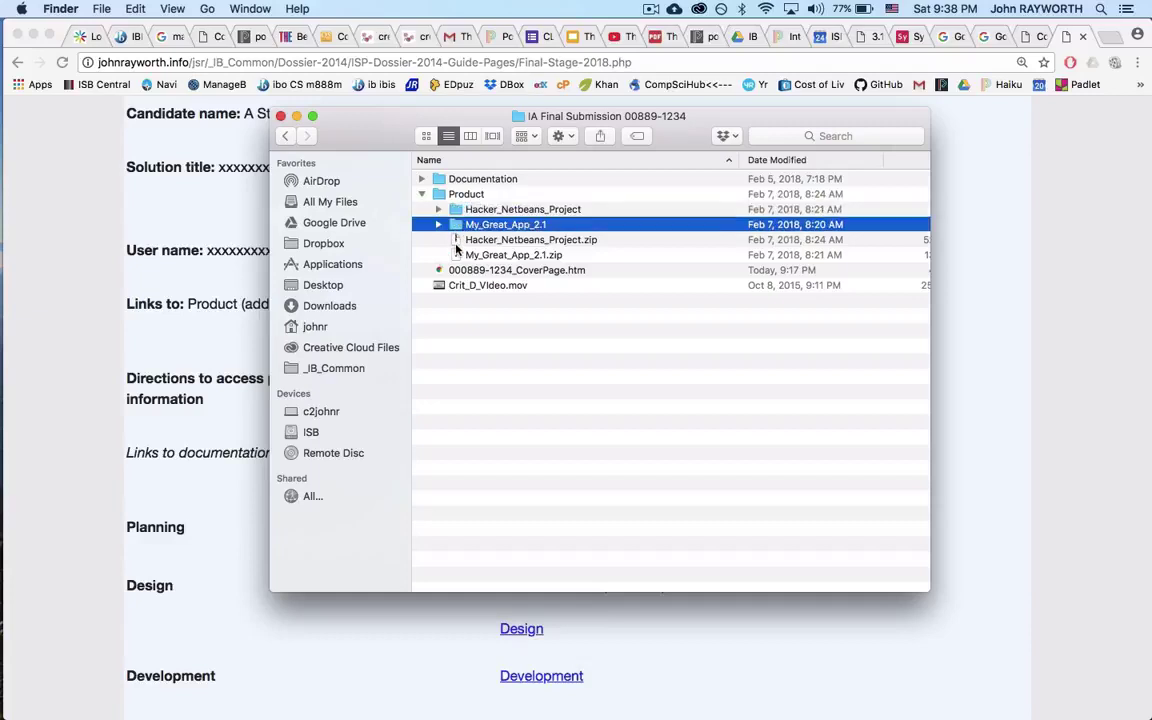
left_click(455, 243)
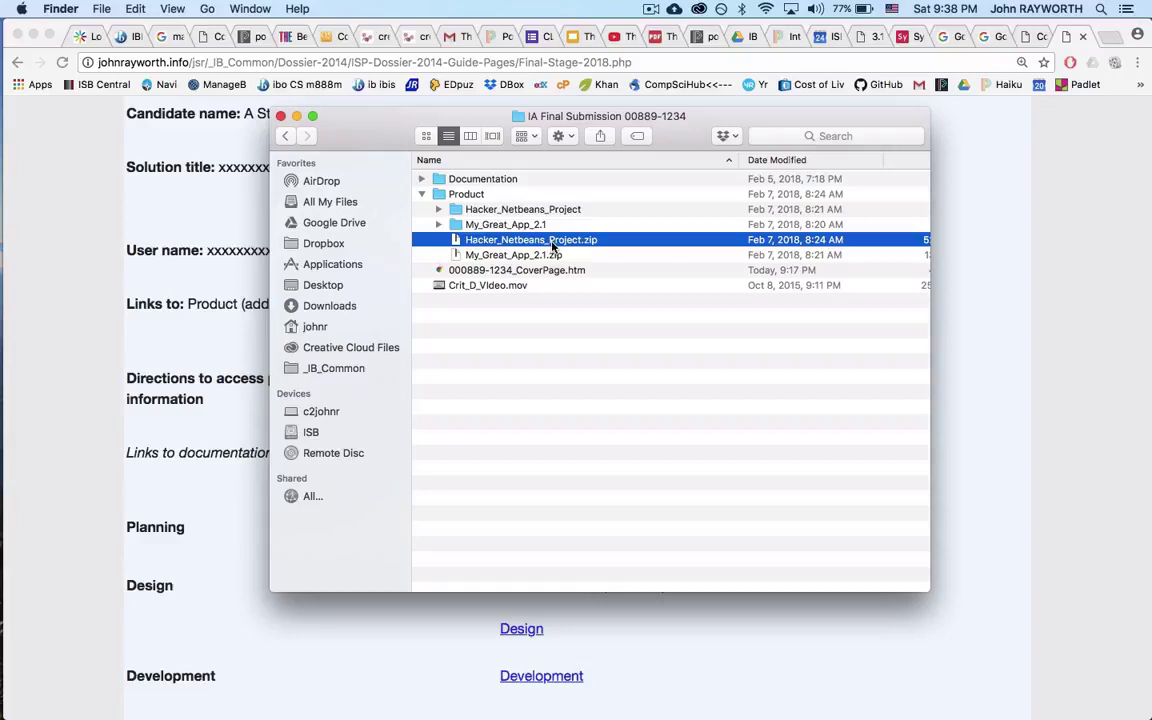
left_click(497, 258)
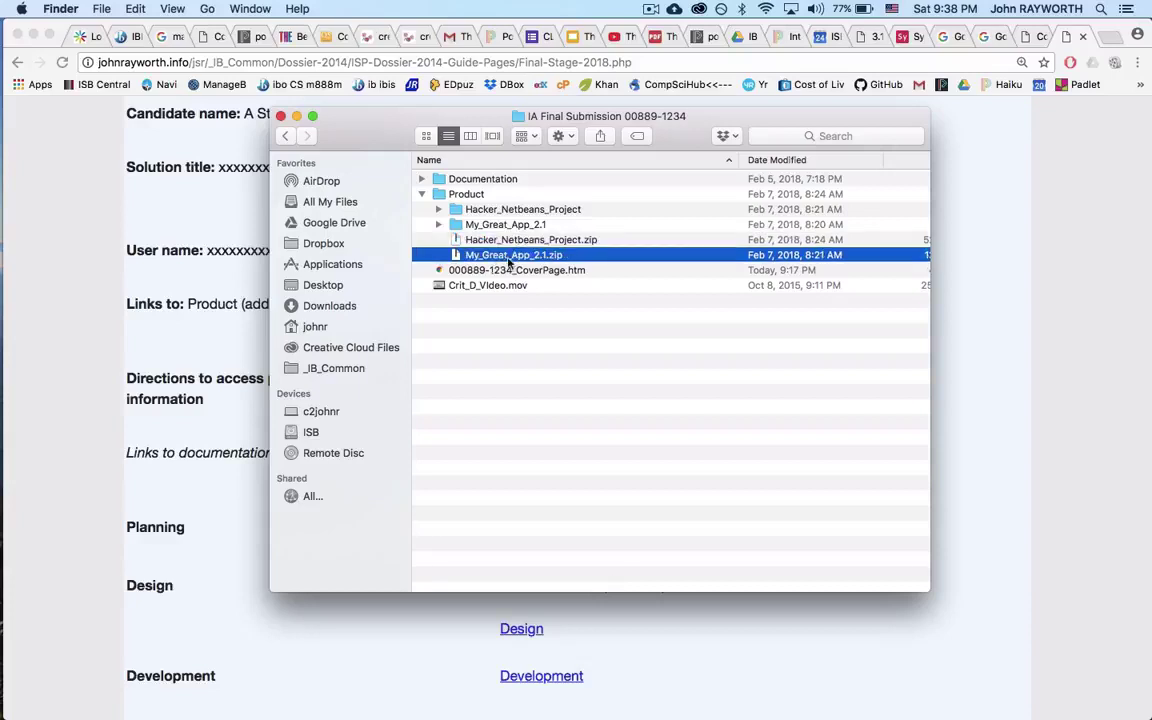
left_click(422, 194)
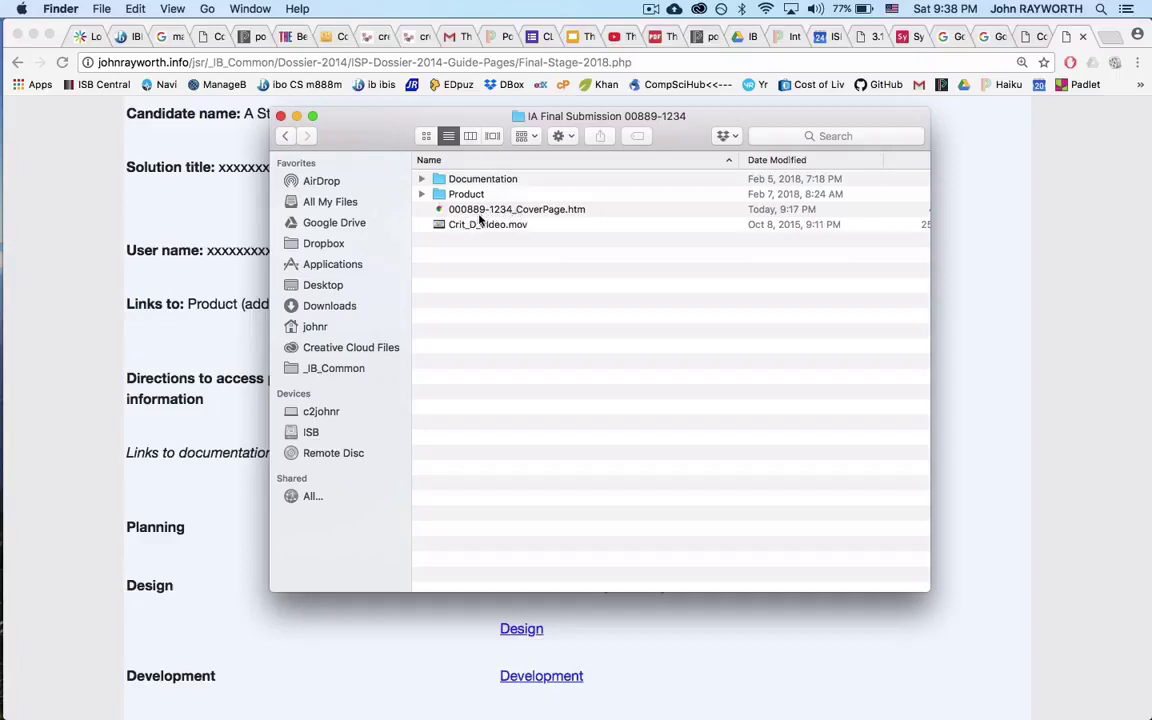
Switch to TextEdit and open the submission's CoverPage.htm file as HTML source with Ignore rich text commands enabled
left_click(465, 214)
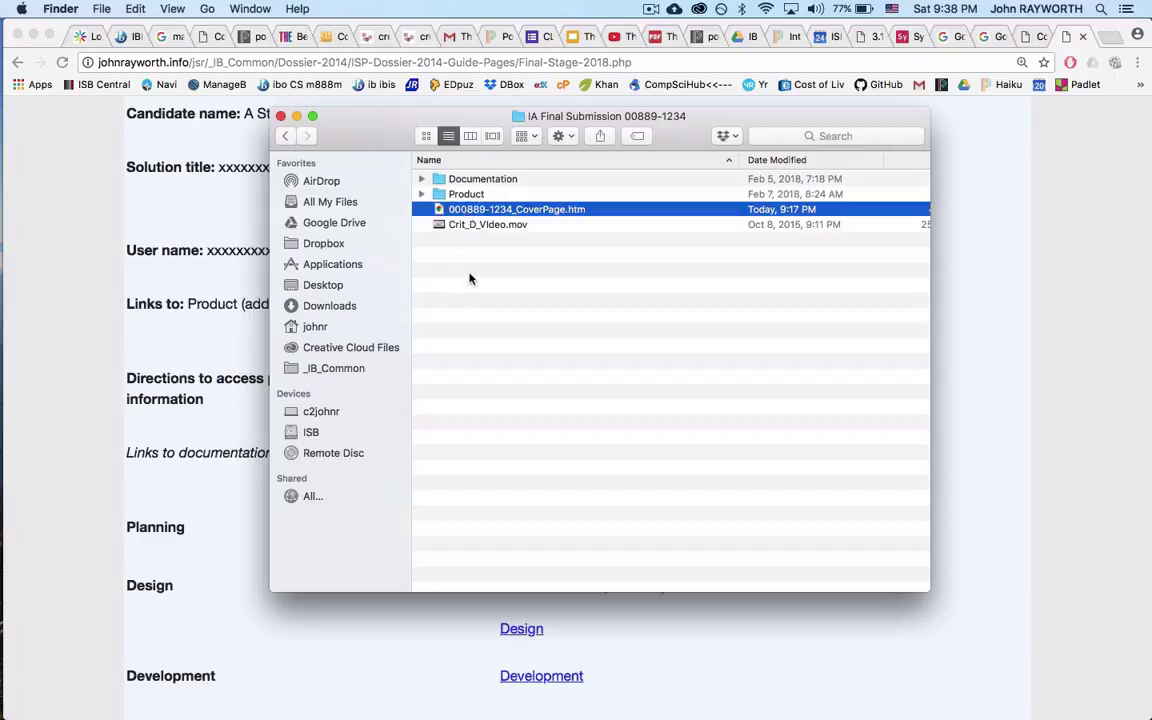
left_click(20, 175)
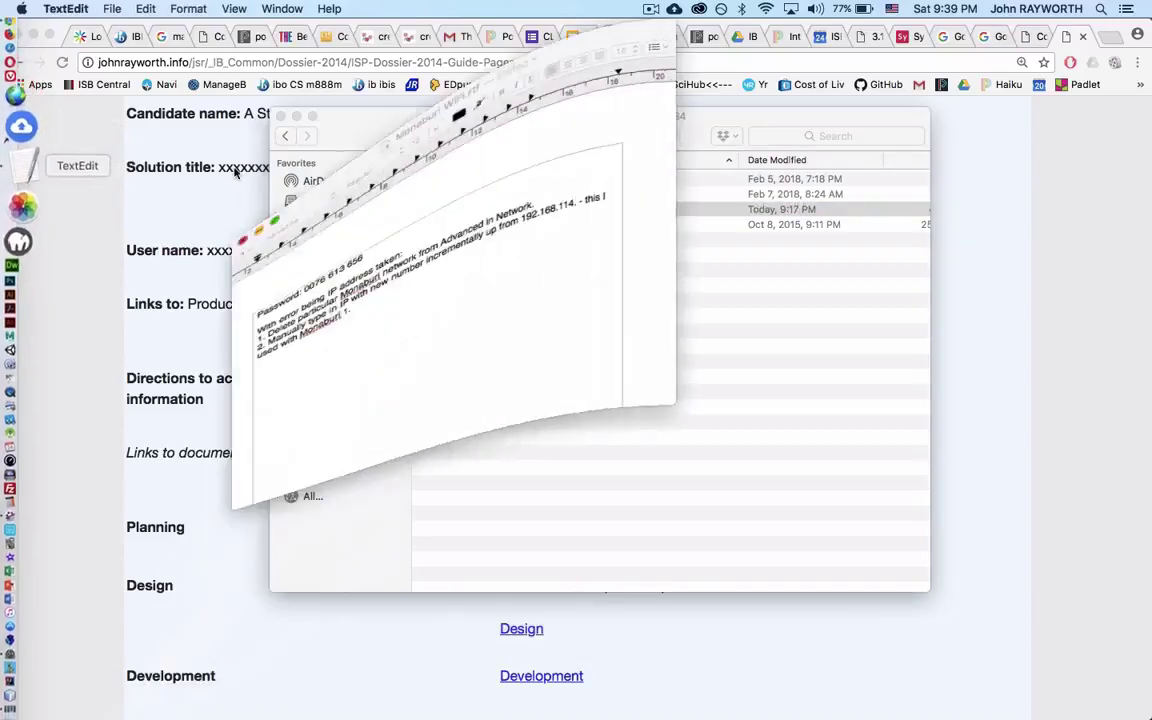
left_click(243, 27)
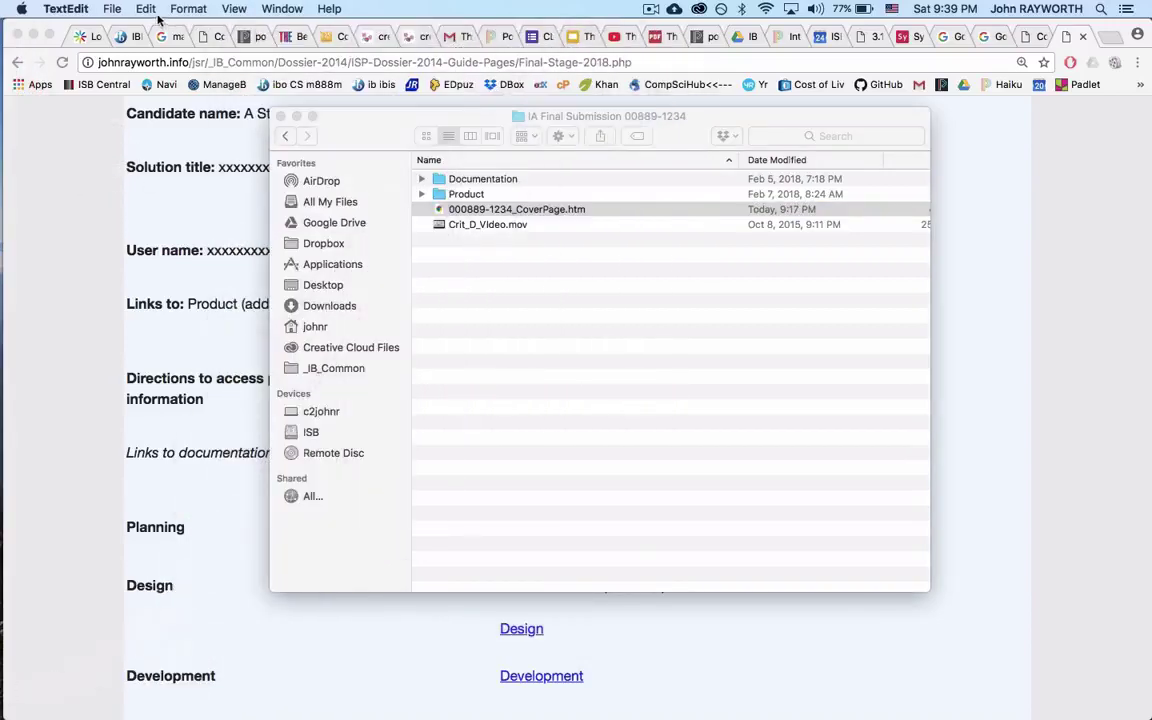
left_click(108, 9)
left_click(129, 43)
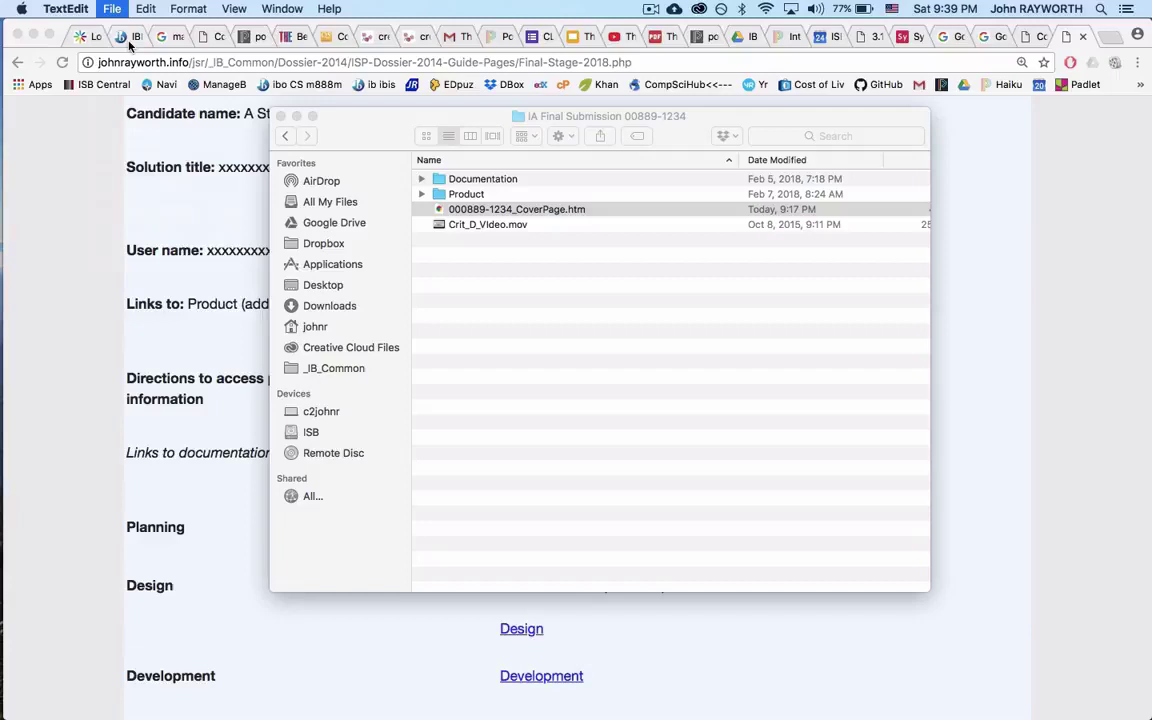
left_click(330, 448)
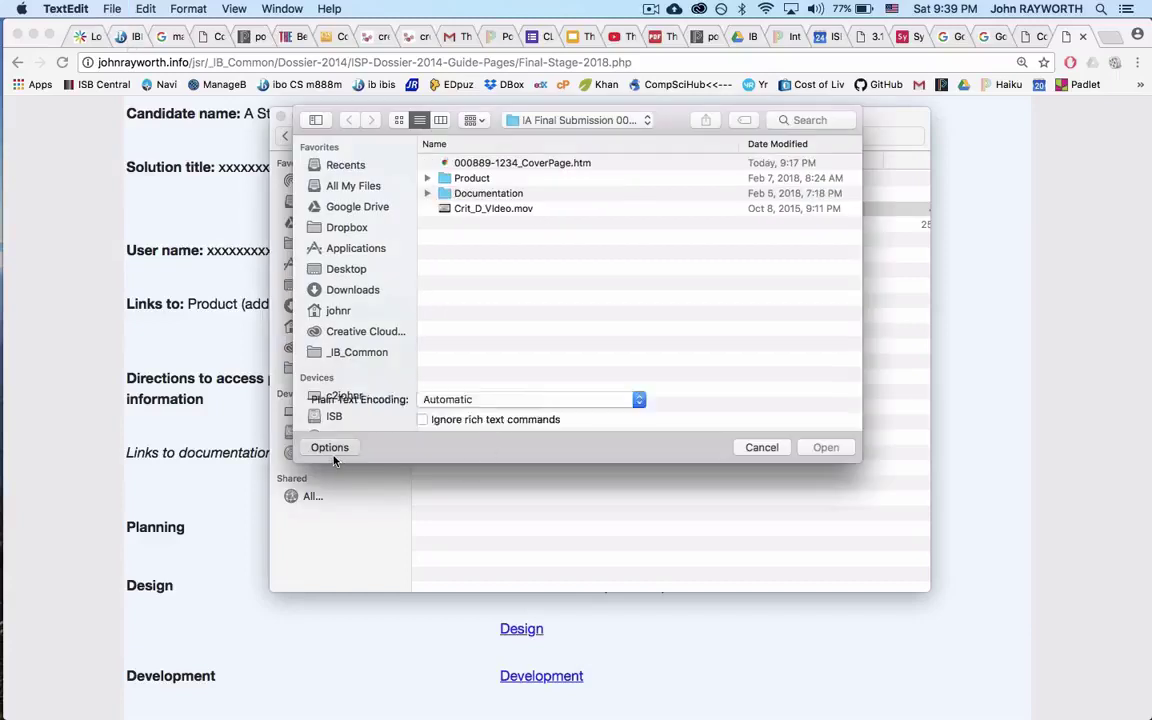
left_click(521, 416)
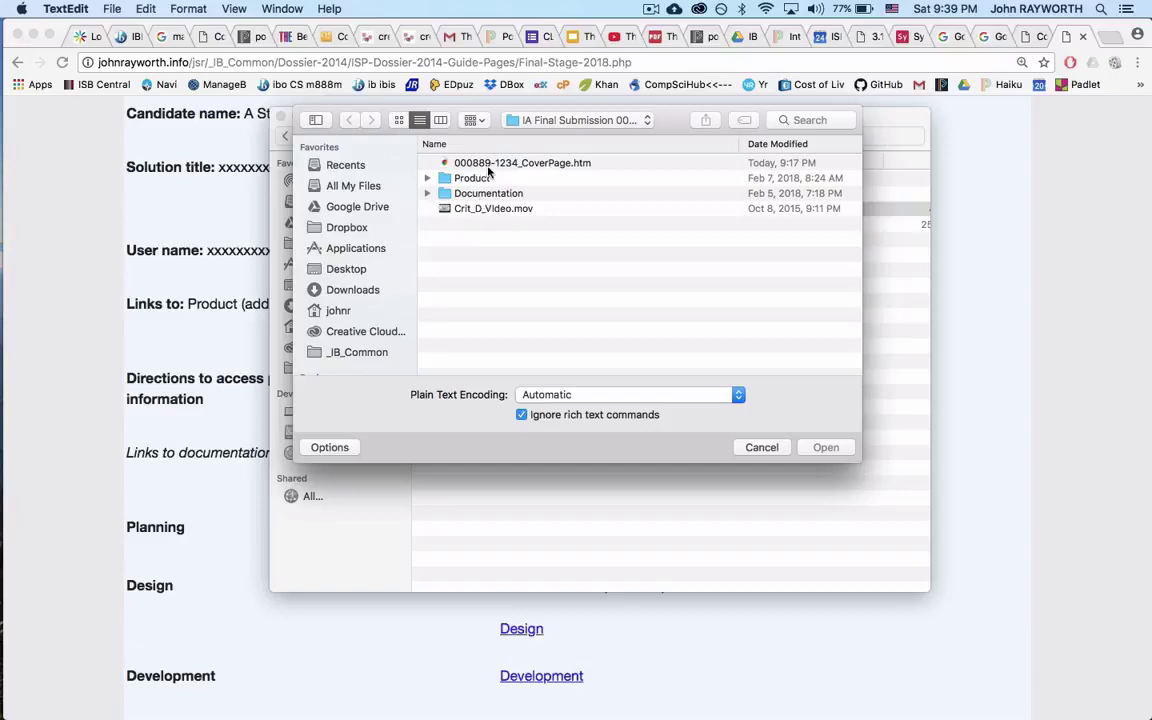
left_click(491, 166)
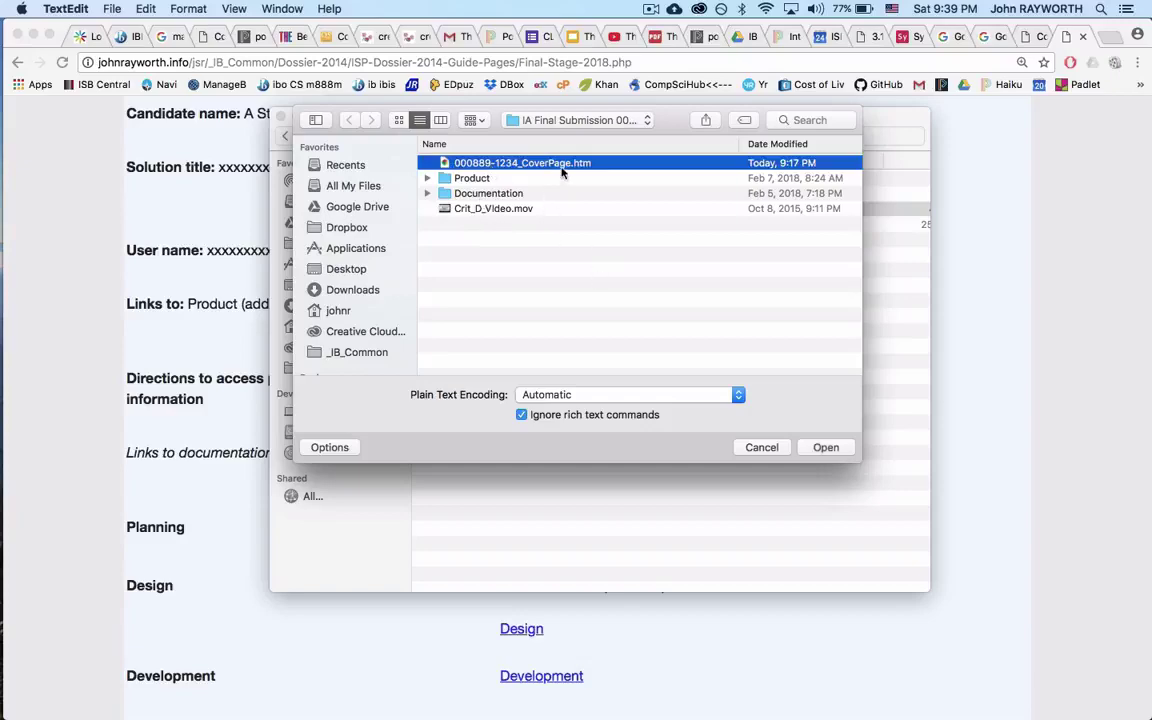
left_click(824, 447)
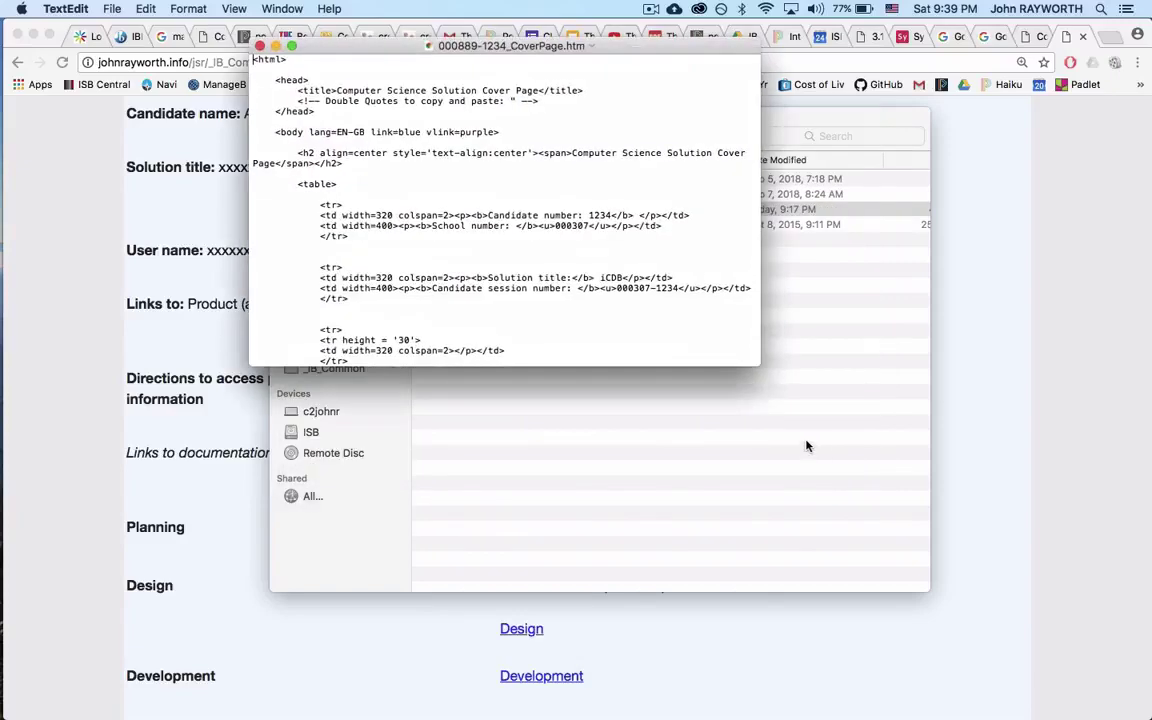
Enlarge the cover page source window to show its code, move it aside, and open the CoverPage.htm file in Chrome
left_click_drag(541, 50, 364, 28)
left_click_drag(576, 345, 995, 712)
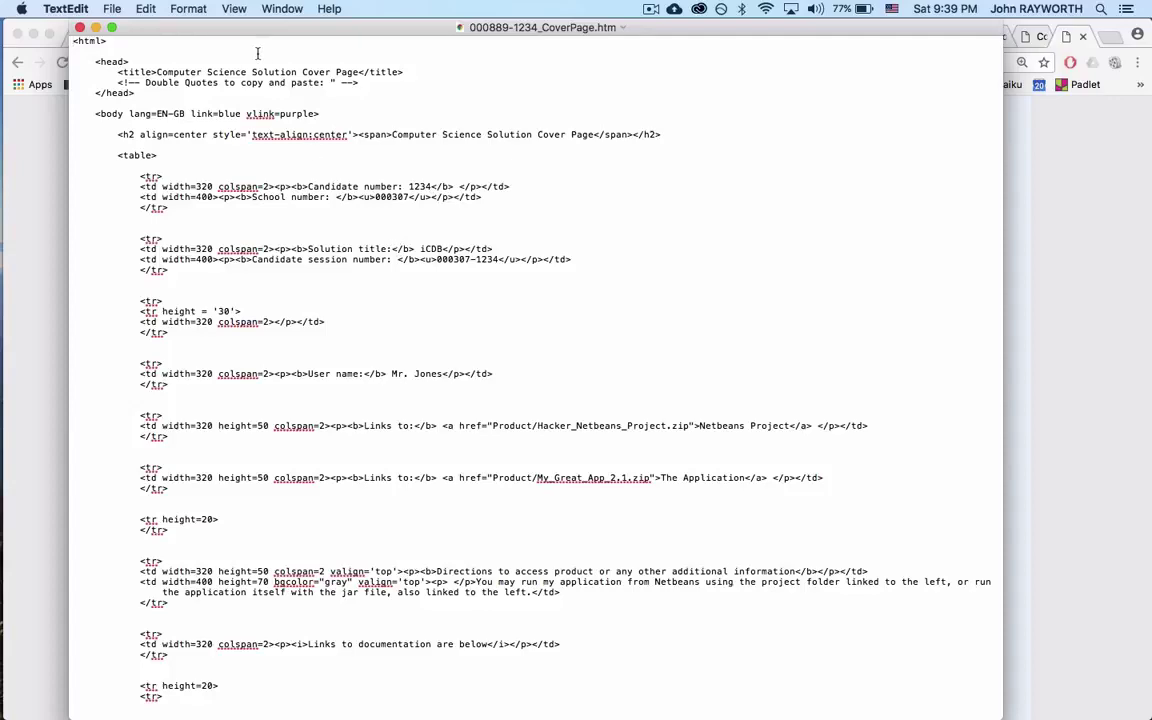
left_click_drag(242, 36, 717, 36)
double_click(480, 209)
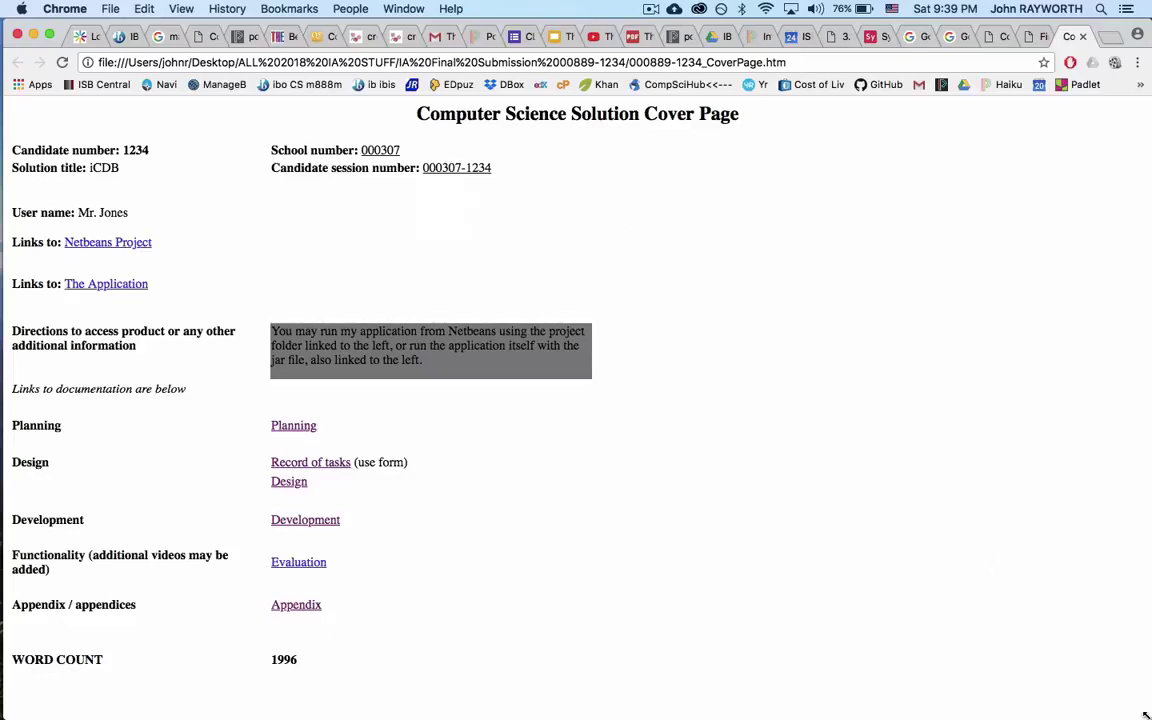
Narrow the Chrome window to bring the TextEdit source beside the rendered page, and highlight the Planning row's code
left_click_drag(1110, 717, 709, 707)
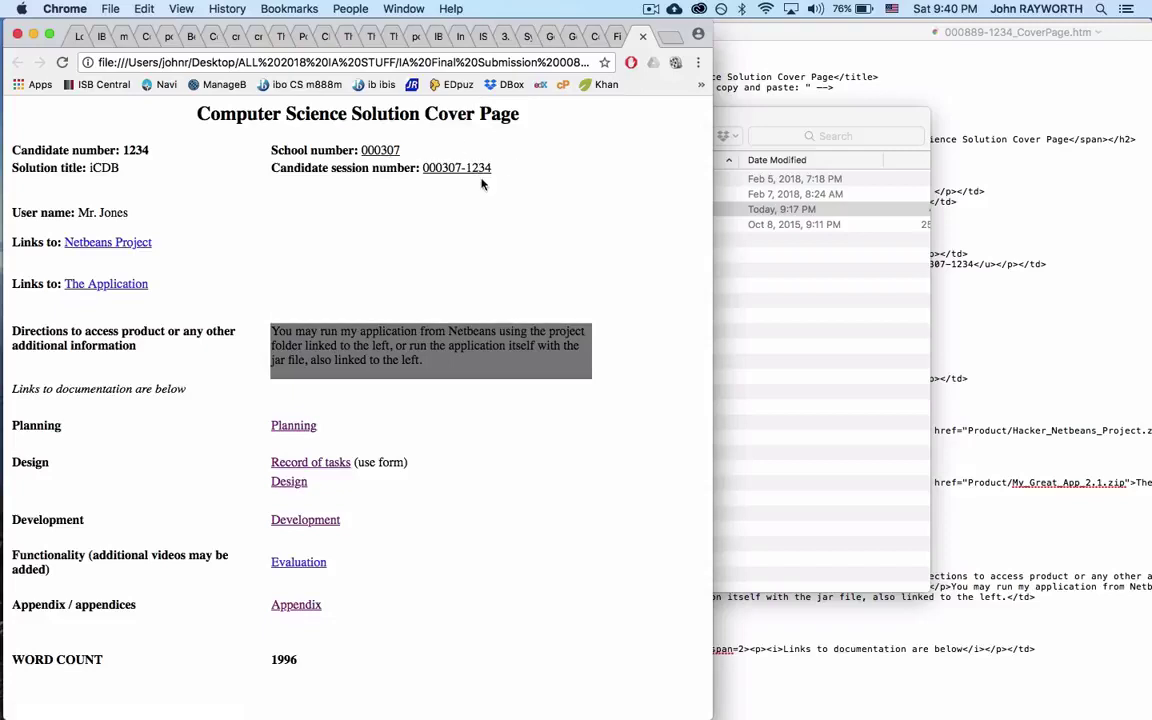
left_click(993, 93)
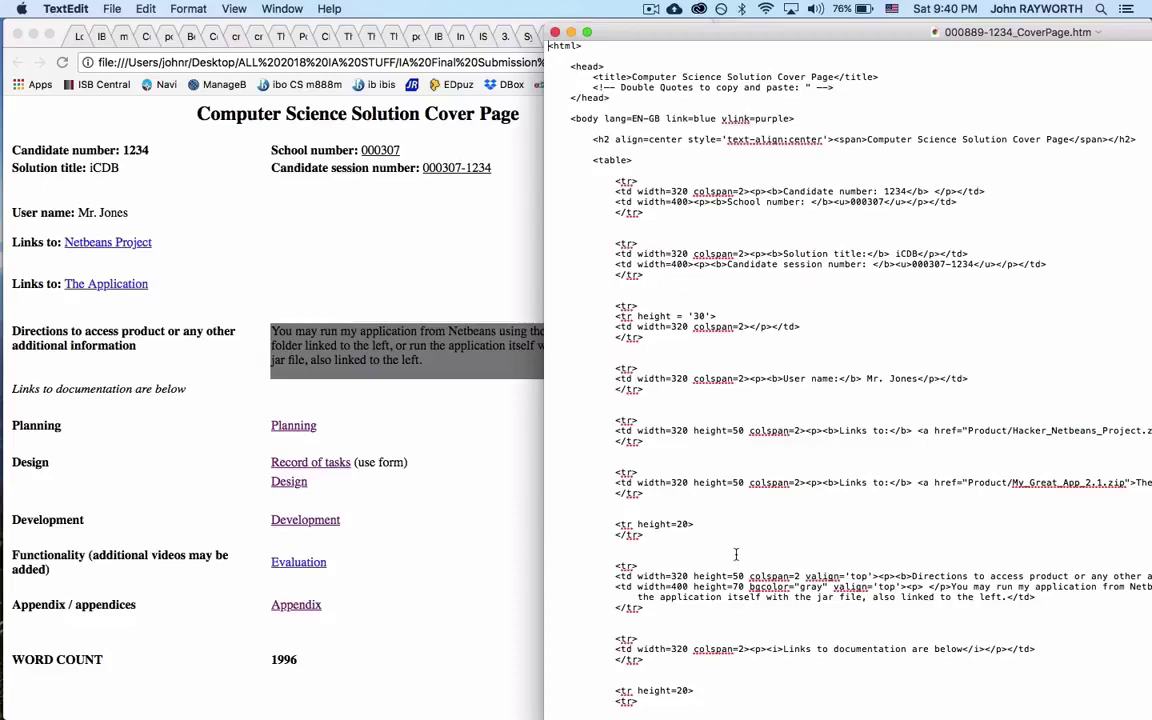
scroll(736, 554, "down", 10)
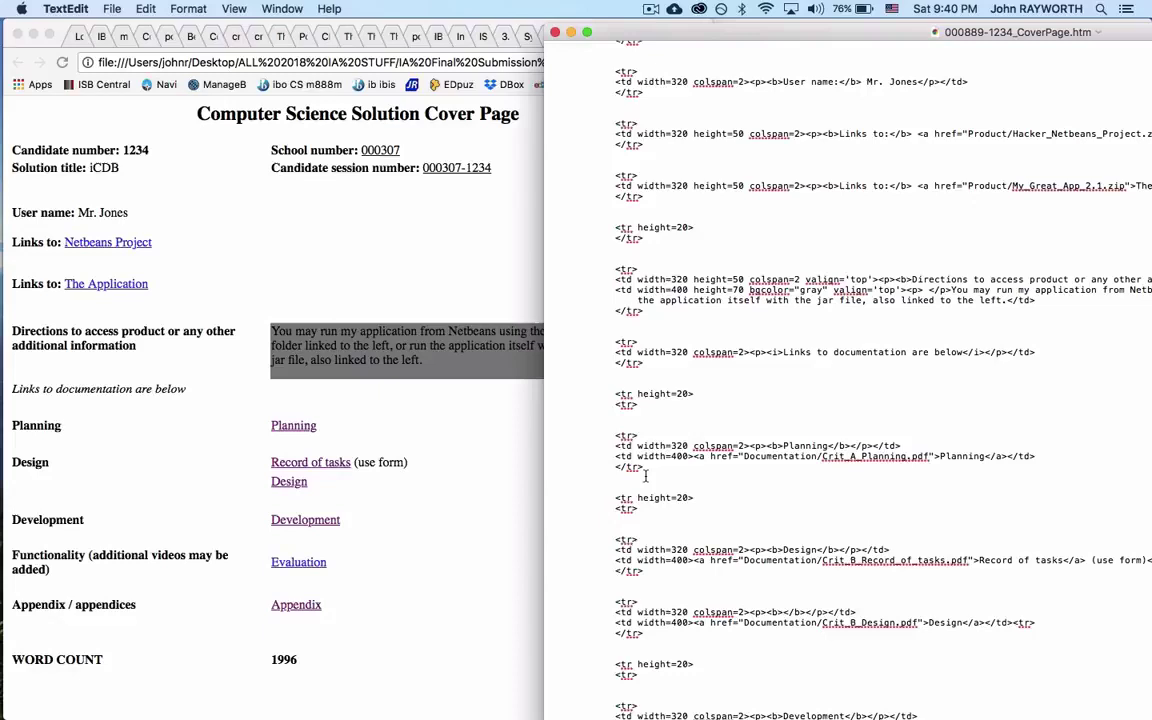
left_click_drag(645, 476, 660, 444)
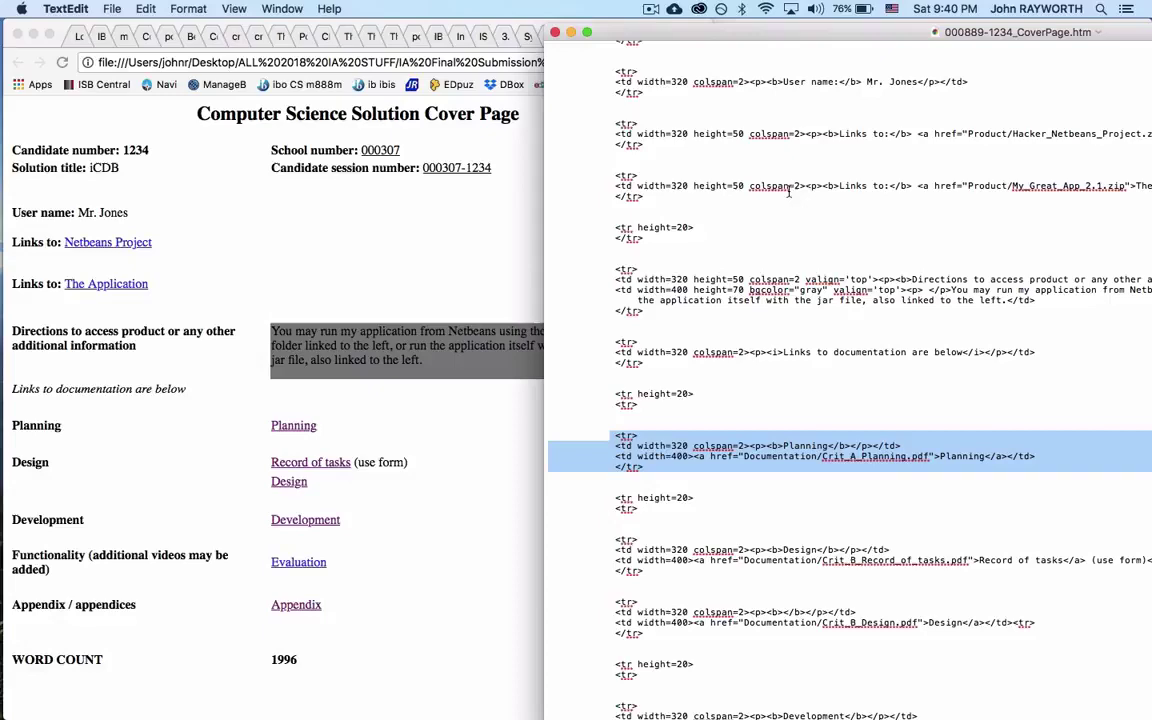
Widen the cover page source window to show its full code lines, and place it beside the rendered page
left_click_drag(808, 40, 302, 30)
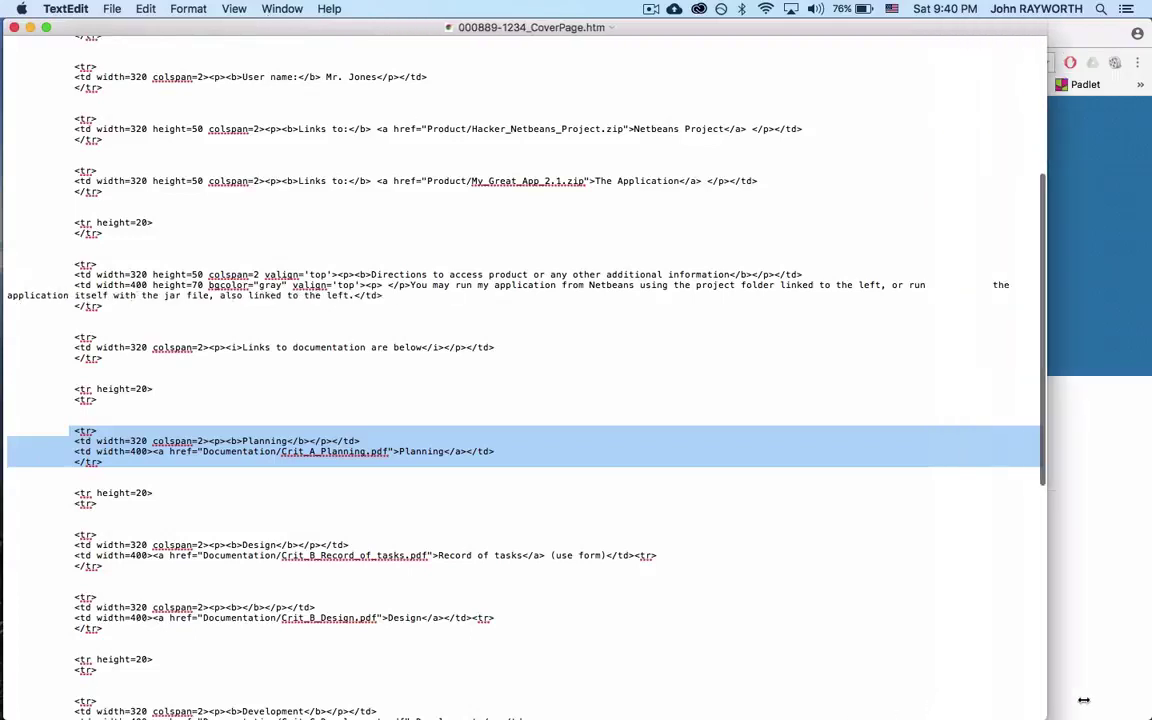
left_click_drag(1083, 700, 1151, 700)
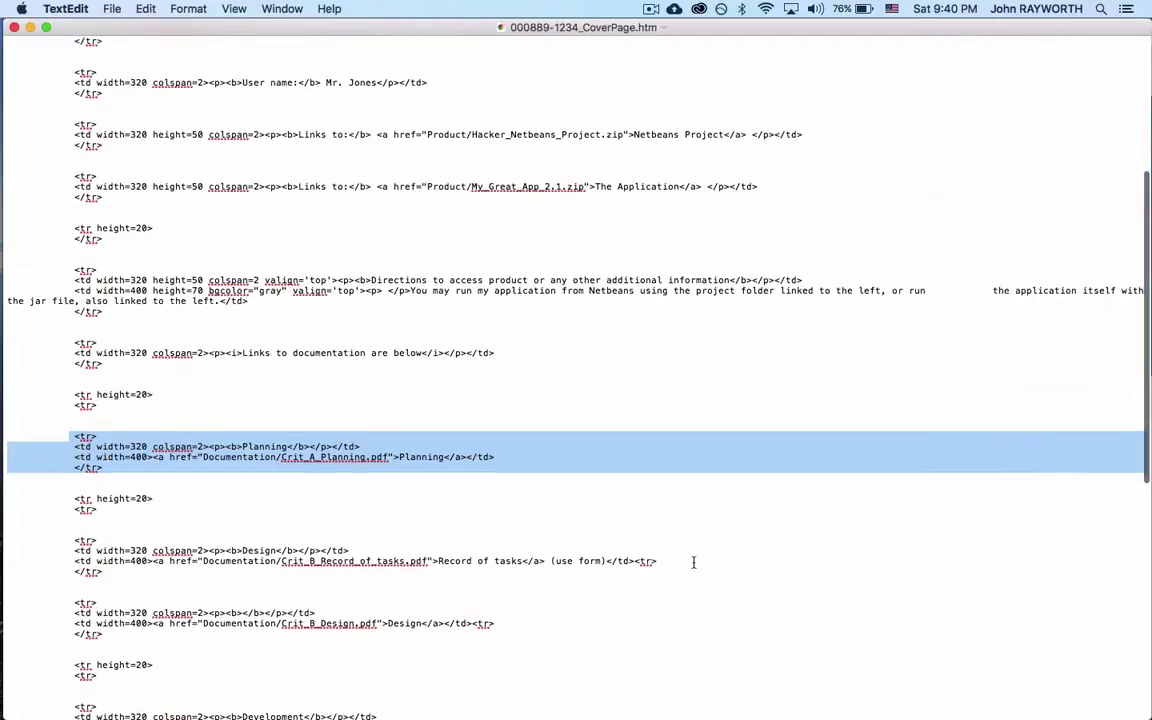
key("super+Tab")
key("super+Tab")
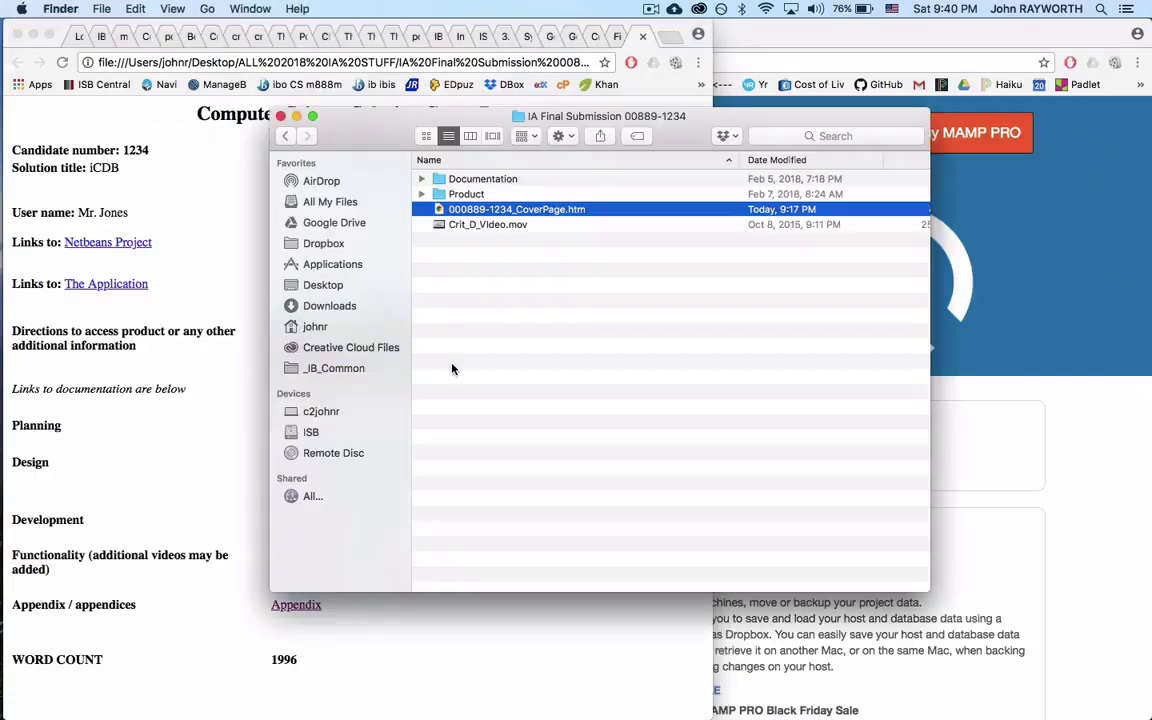
key("super+Tab")
key("super+Tab")
key("Tab")
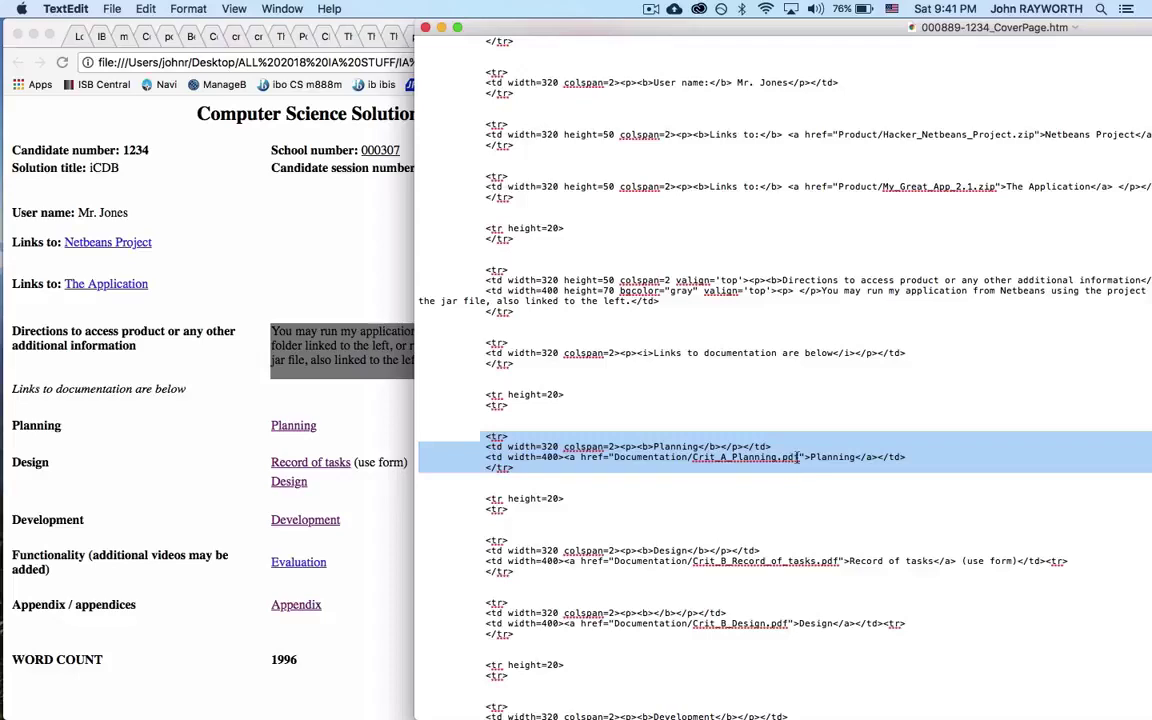
Expand the Documentation folder in Finder and compare its appendix files with the Appendix row in the TextEdit source
scroll(685, 479, "down", 10)
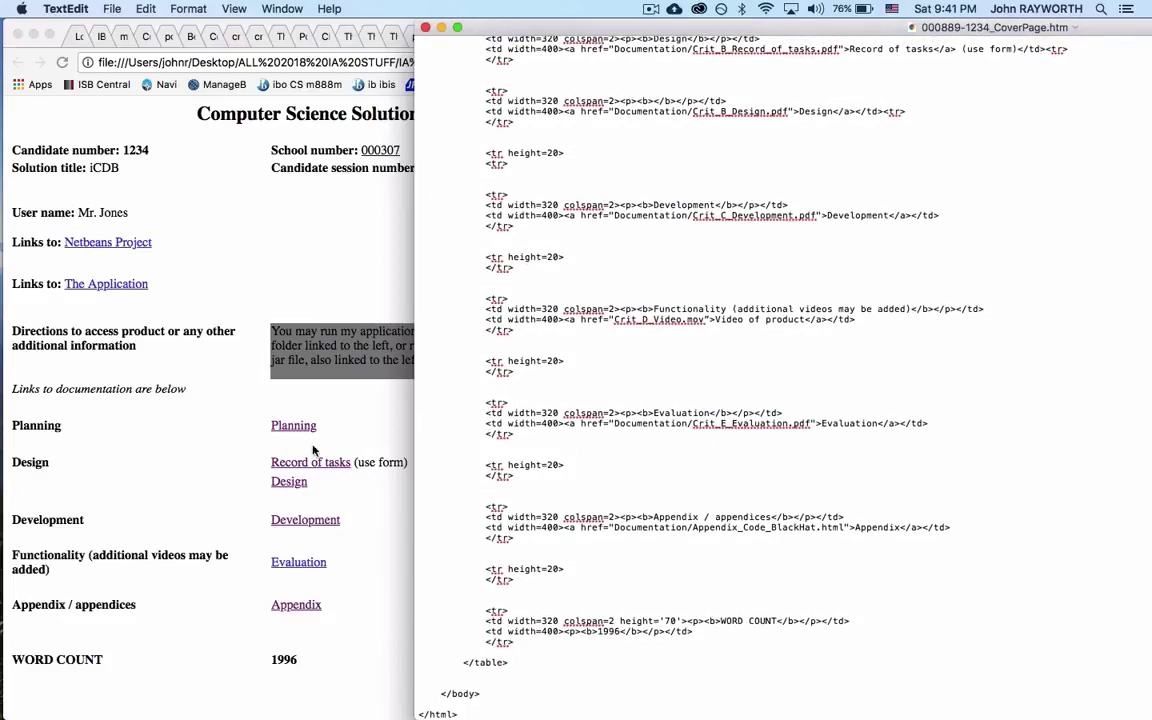
key("super+Tab")
key("super+Tab")
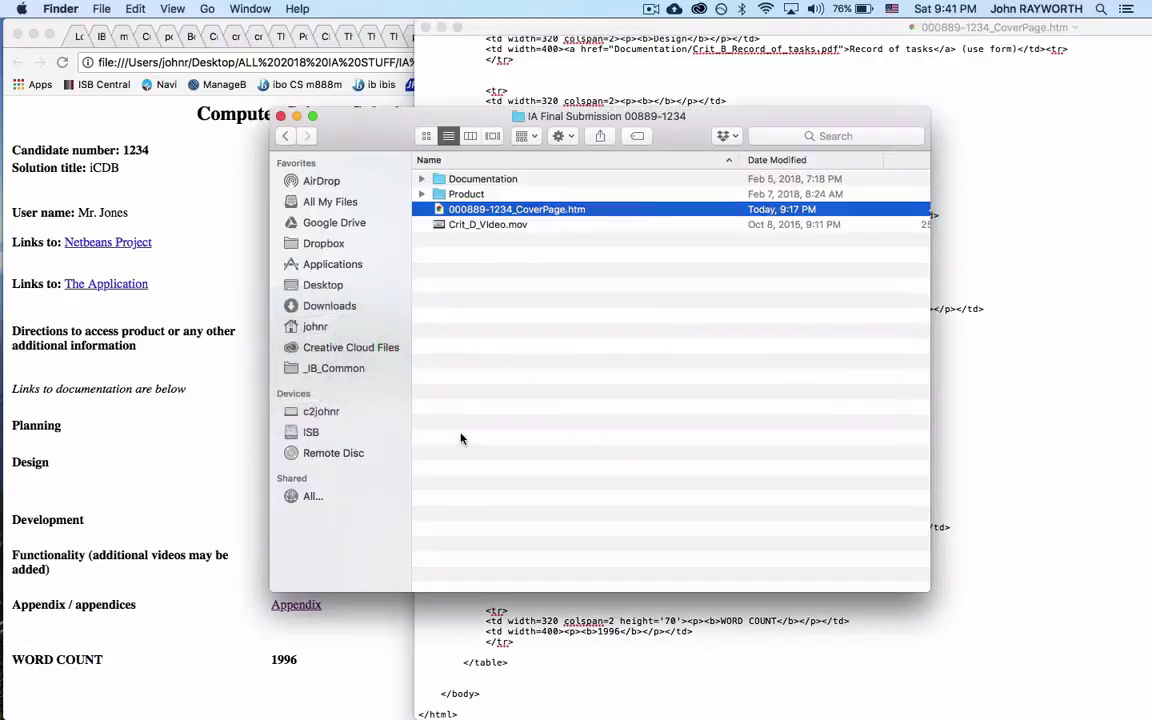
left_click(421, 181)
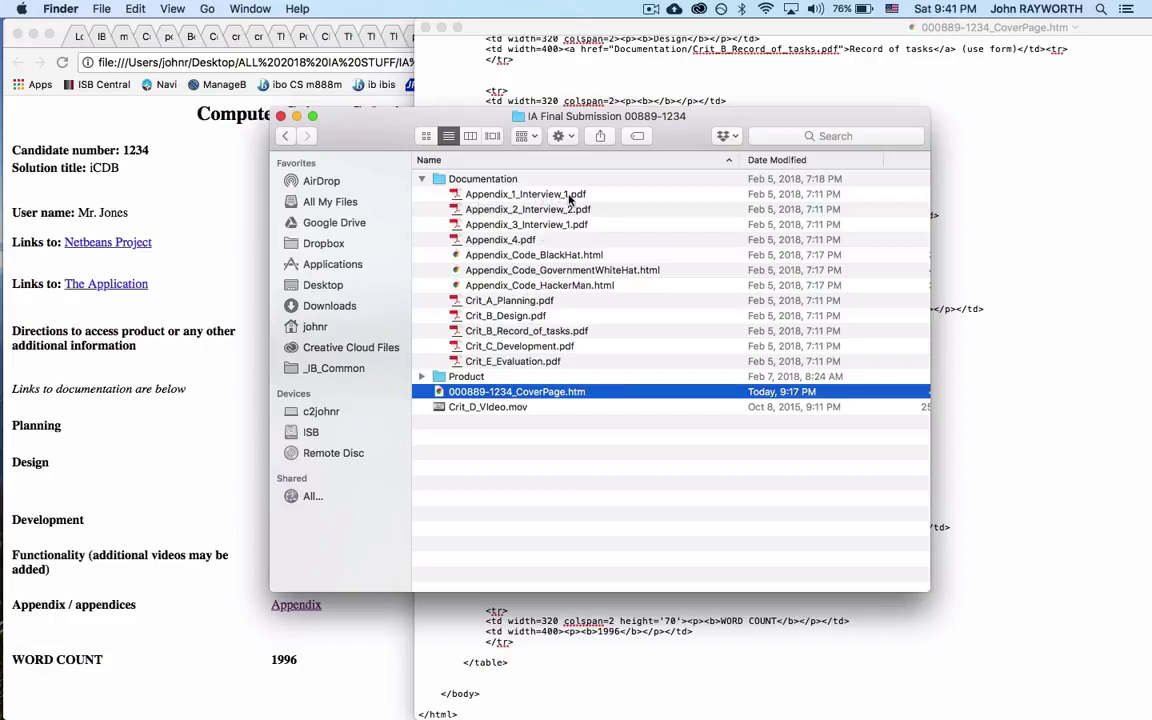
left_click(420, 618)
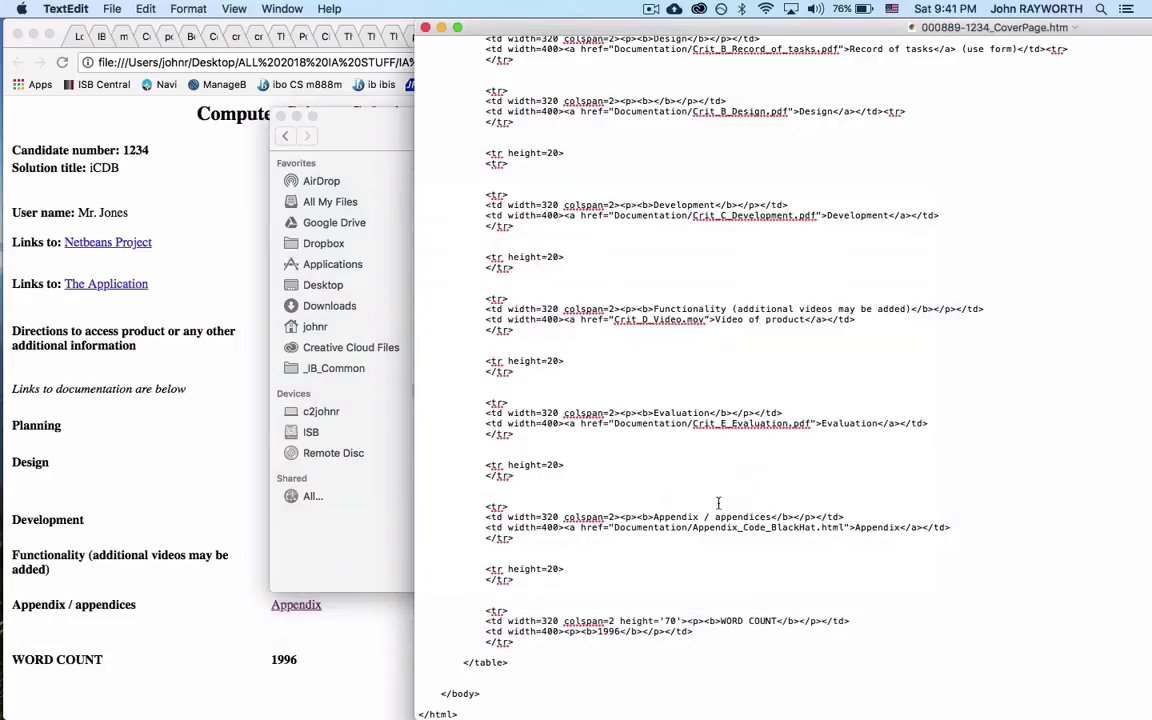
Copy the file name Appendix_1_Interview_1.pdf from Finder and paste it below the Appendix row in the TextEdit source
key("super+Tab")
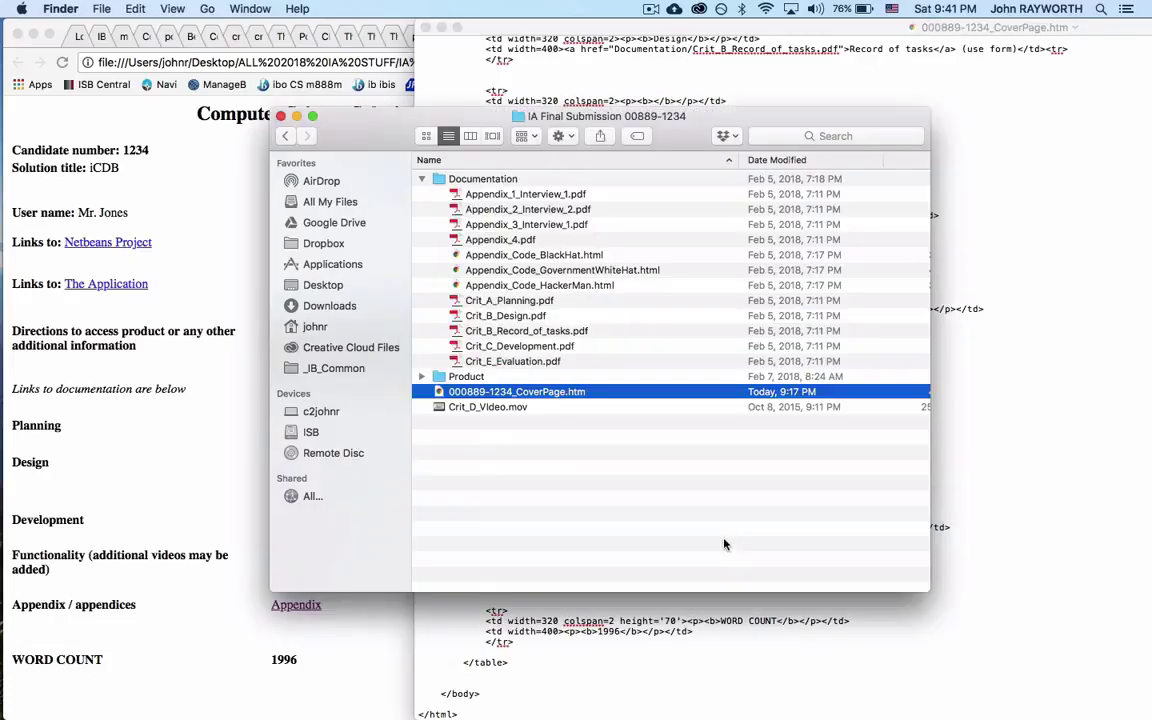
left_click(515, 196)
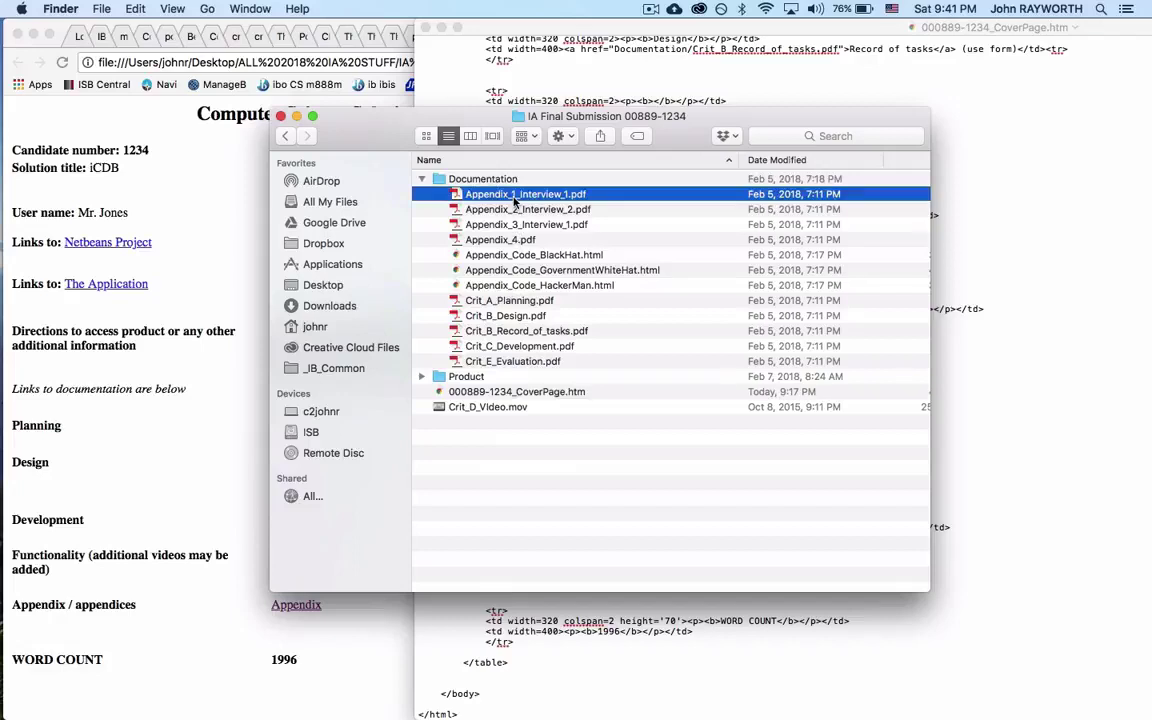
key("Return")
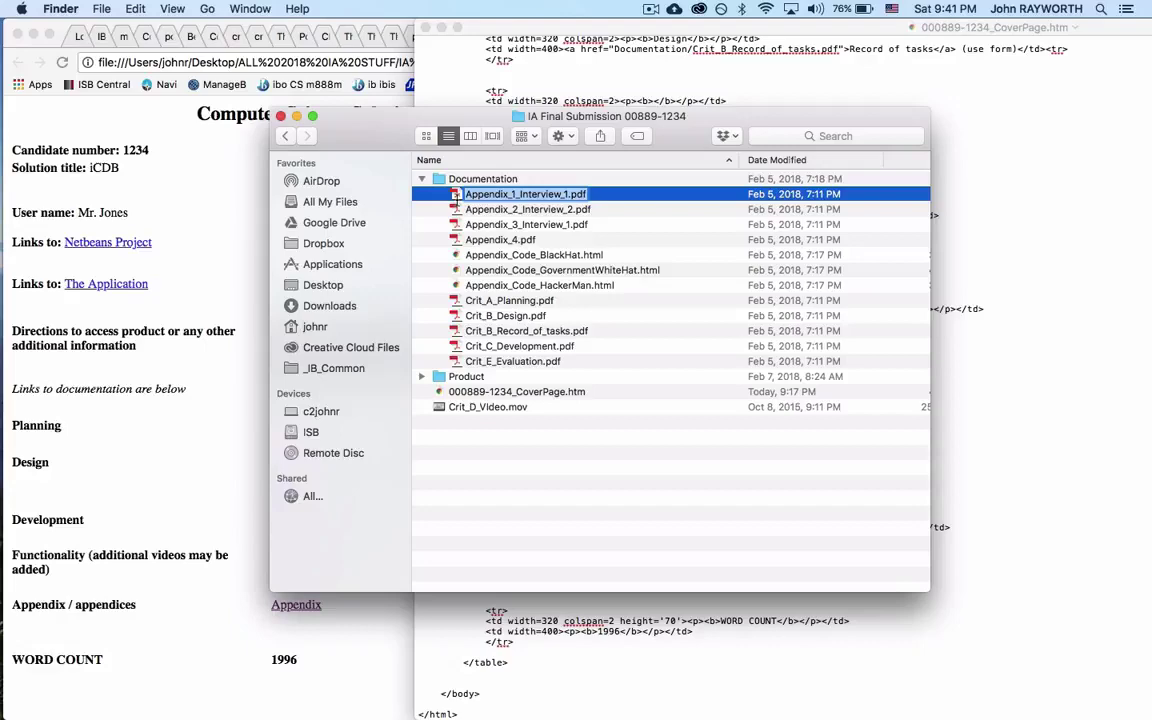
key("super+Tab")
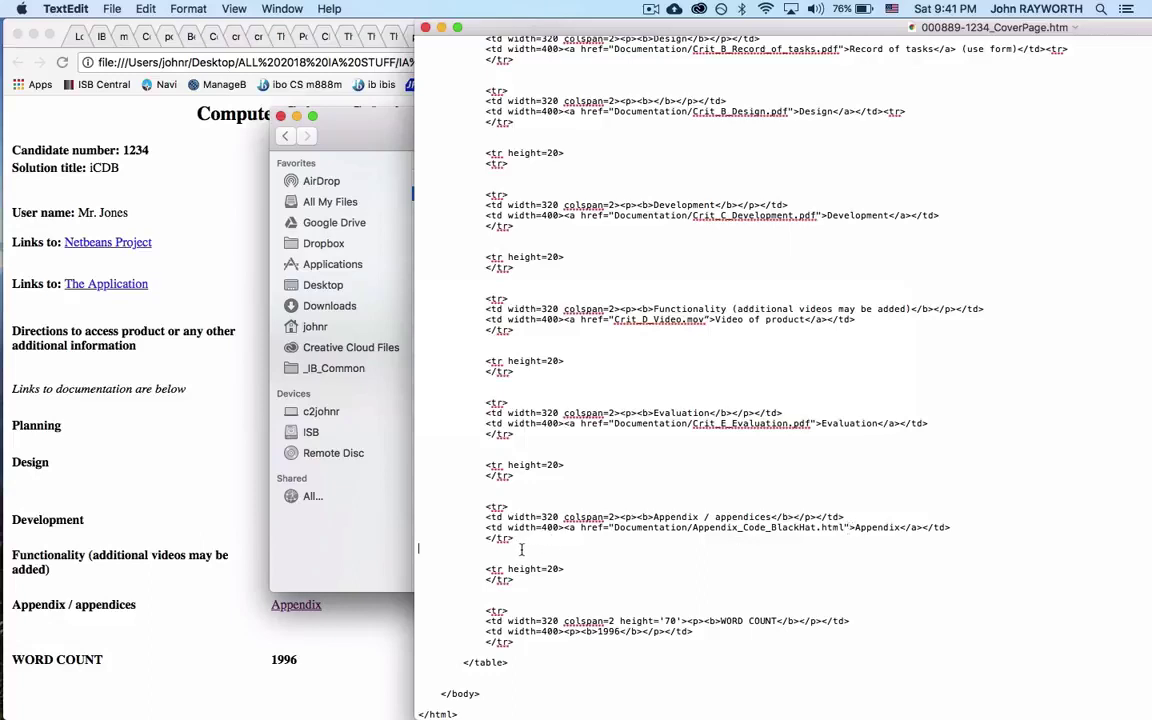
key("Return")
type("Appendix_1_Interview_1.pdf")
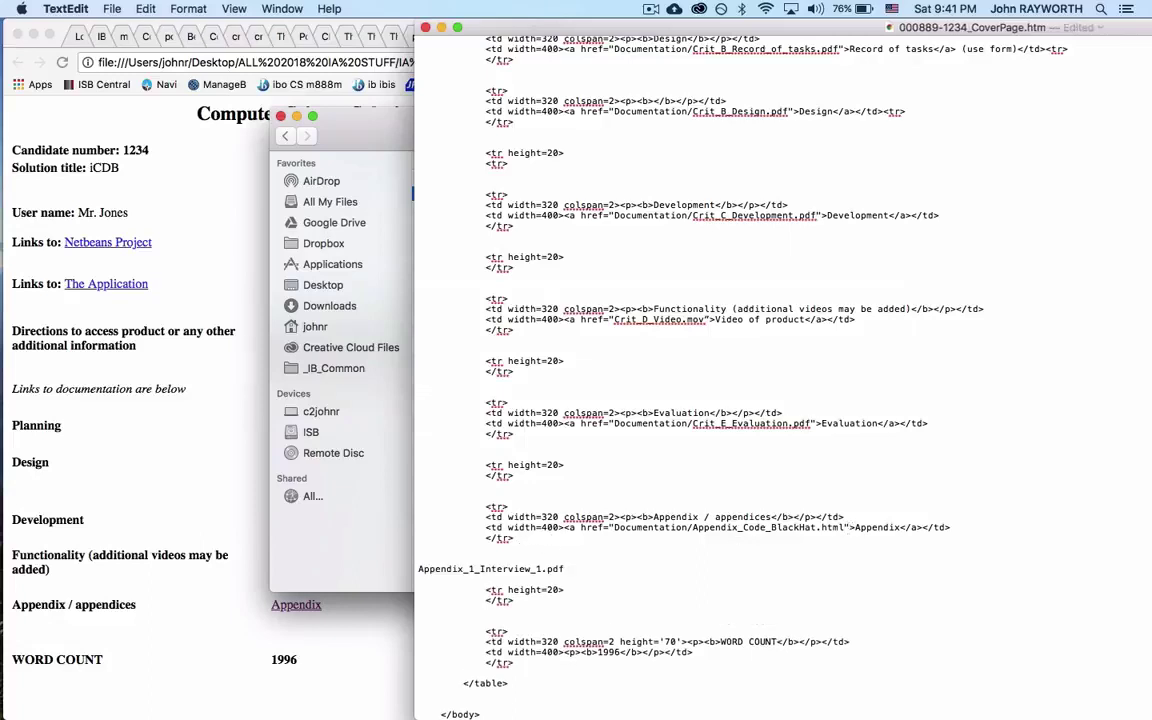
Duplicate the Appendix / appendices table row directly below the original row
left_click_drag(512, 541, 484, 508)
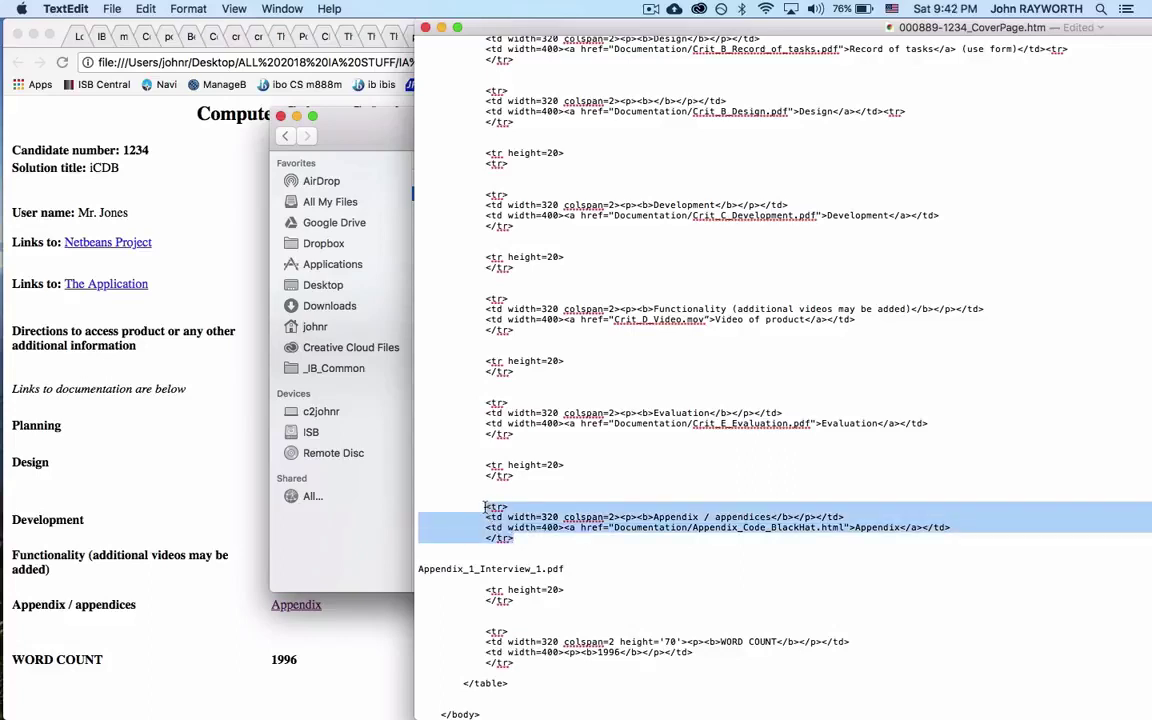
key("cmd+c")
key("Down")
key("Down")
key("Return")
key("Return")
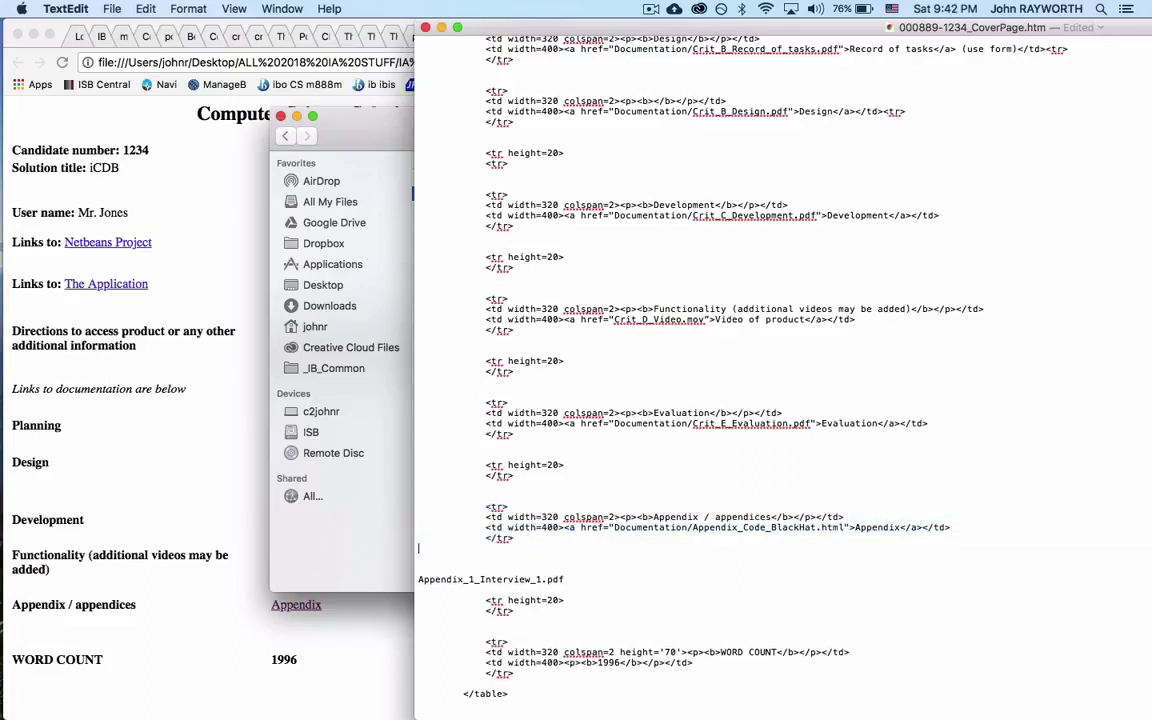
key("Up")
key("Up")
key("cmd+v")
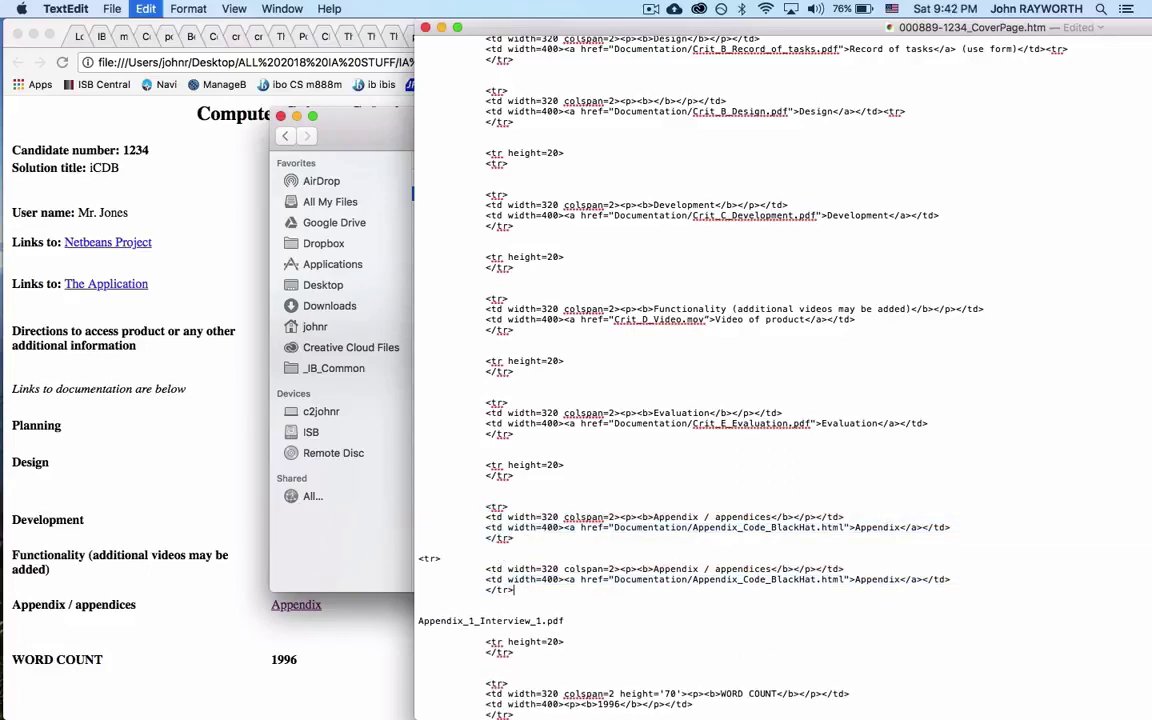
Indent the duplicated row's opening <tr> tag to align it with the other rows
left_click(419, 559)
key("Tab")
key("Tab")
key("BackSpace")
Cut the loose Appendix_1_Interview_1.pdf file name and use it to replace Appendix_Code_BlackHat.html in the duplicated row's link
left_click_drag(566, 621, 397, 623)
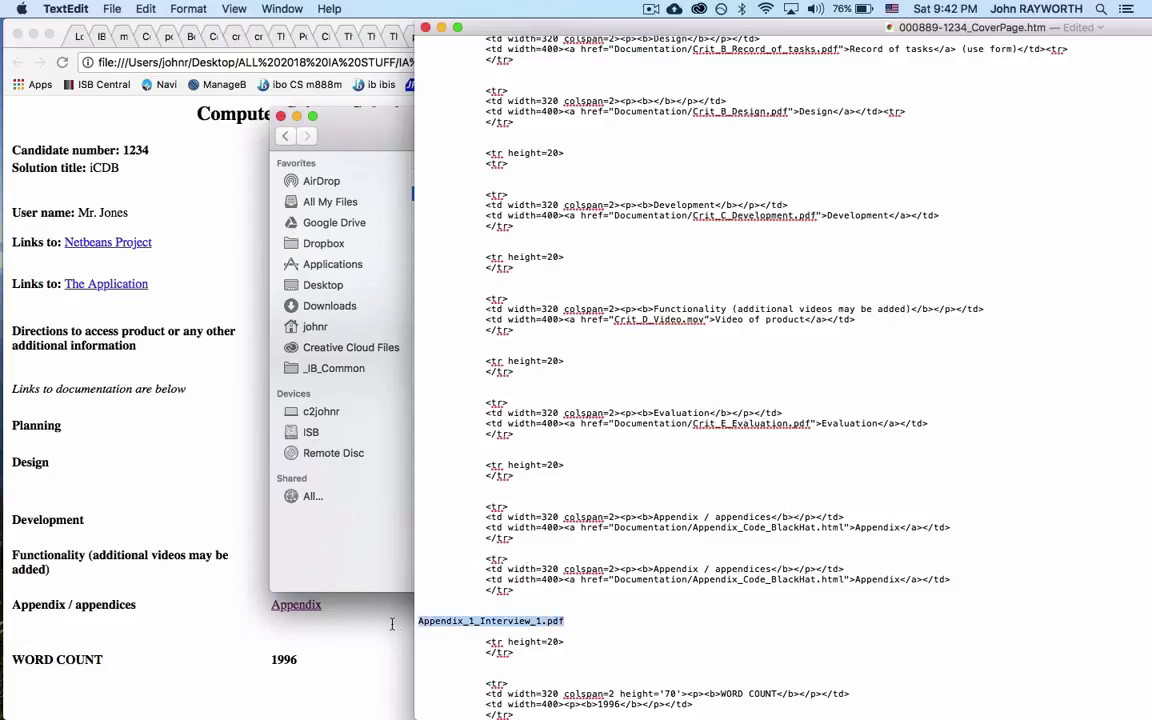
key("BackSpace")
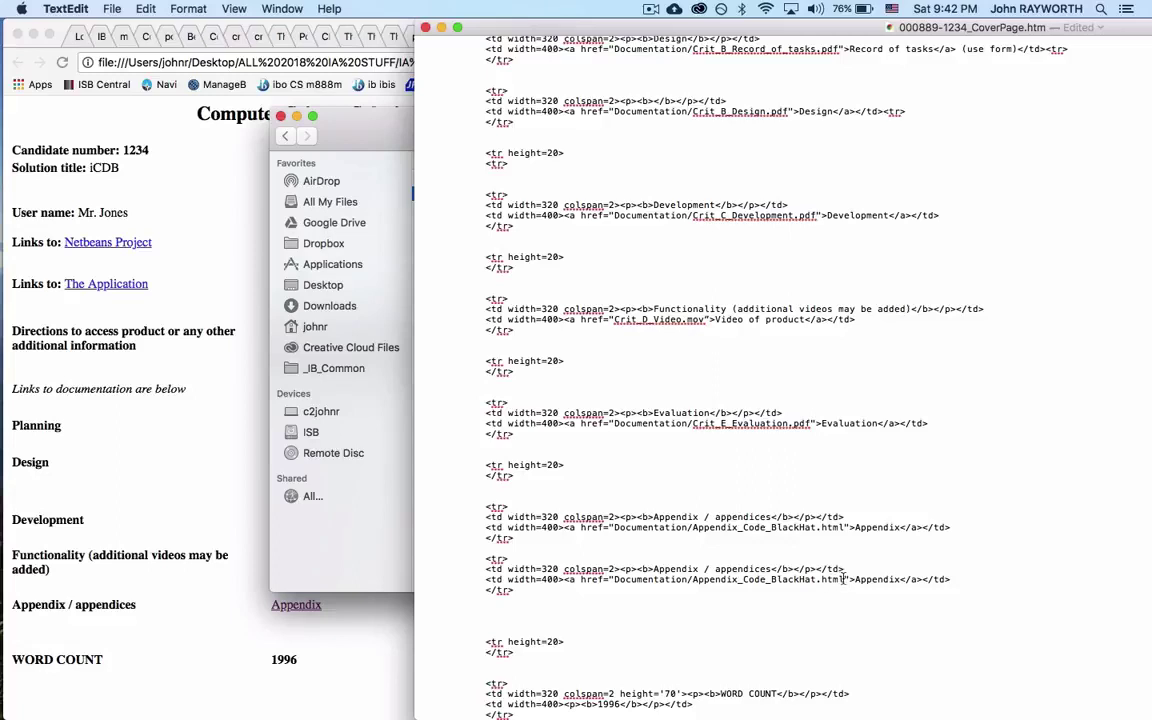
left_click_drag(843, 579, 694, 583)
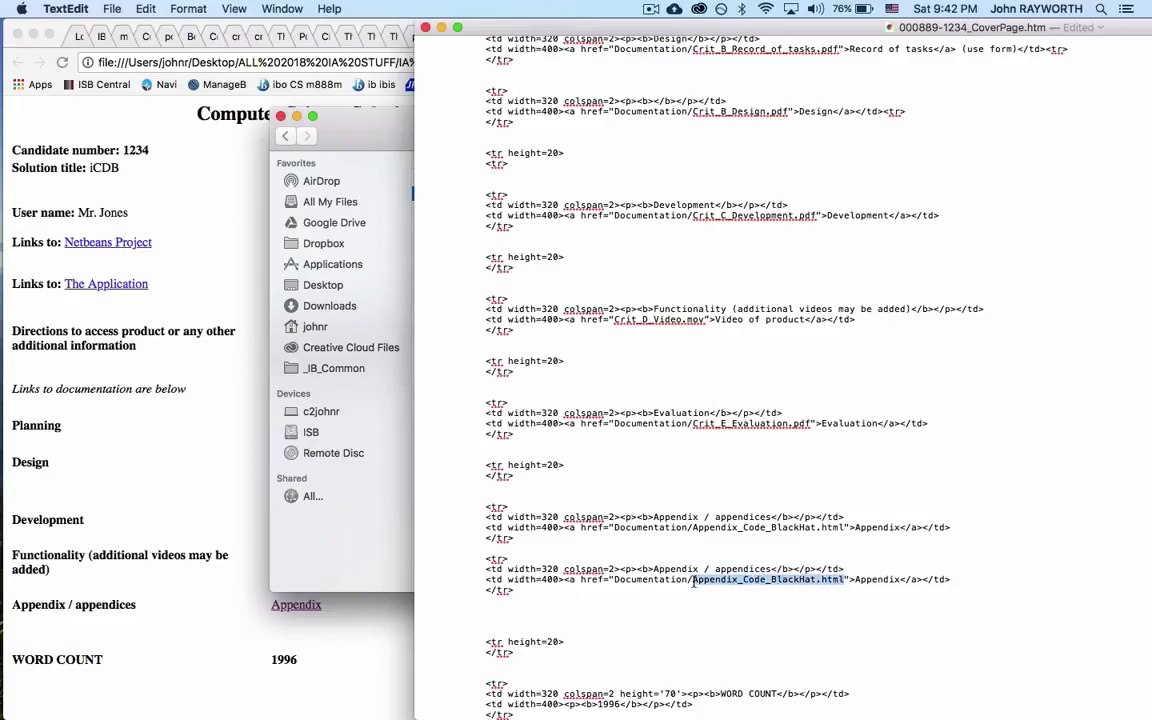
key("super+v")
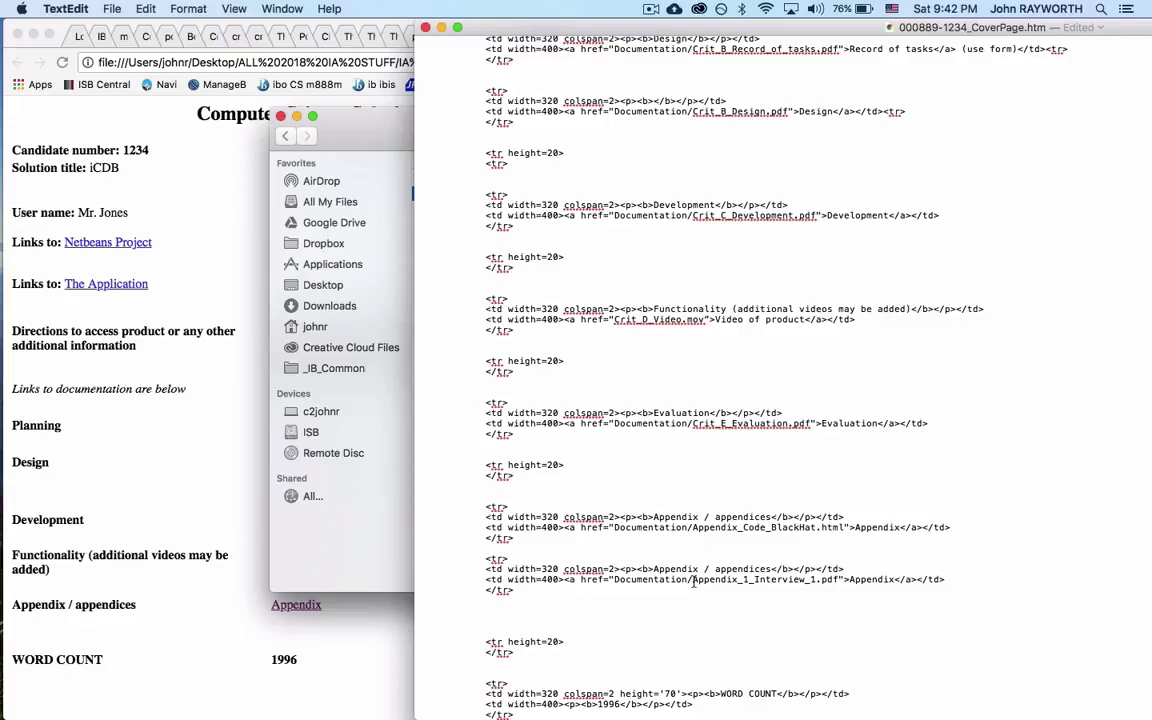
Check the appendix file name in Finder, save the cover page source, and reload the page in Chrome
key("super+Tab")
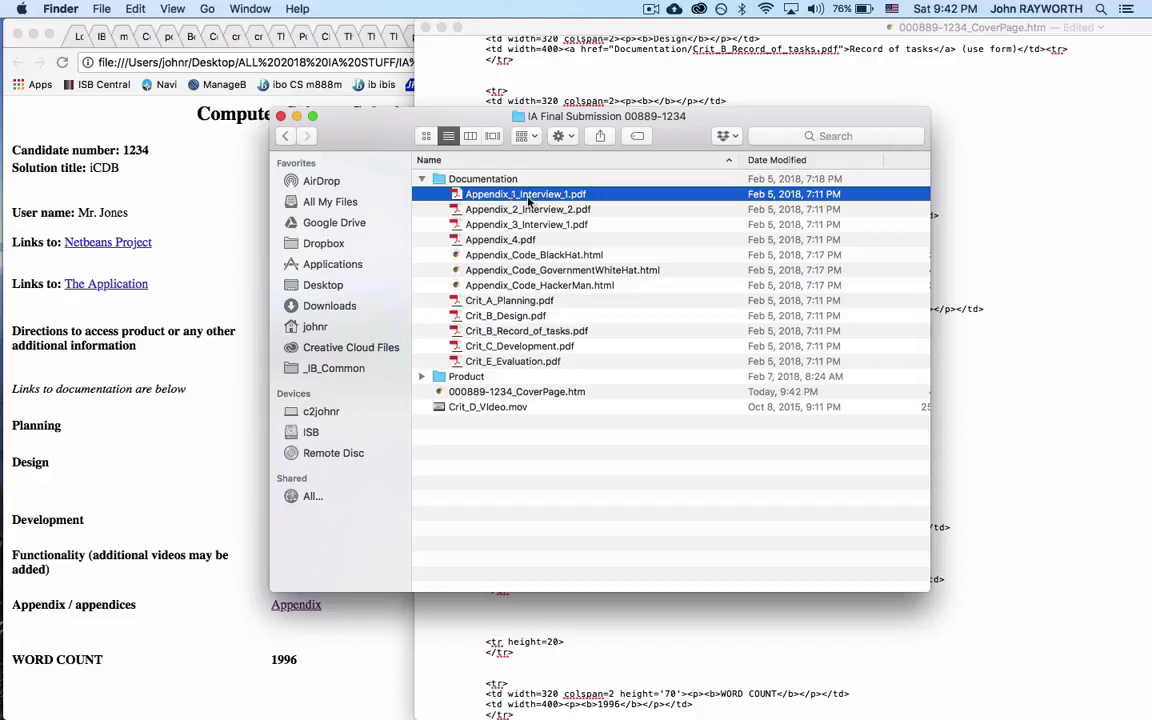
key("super+Tab")
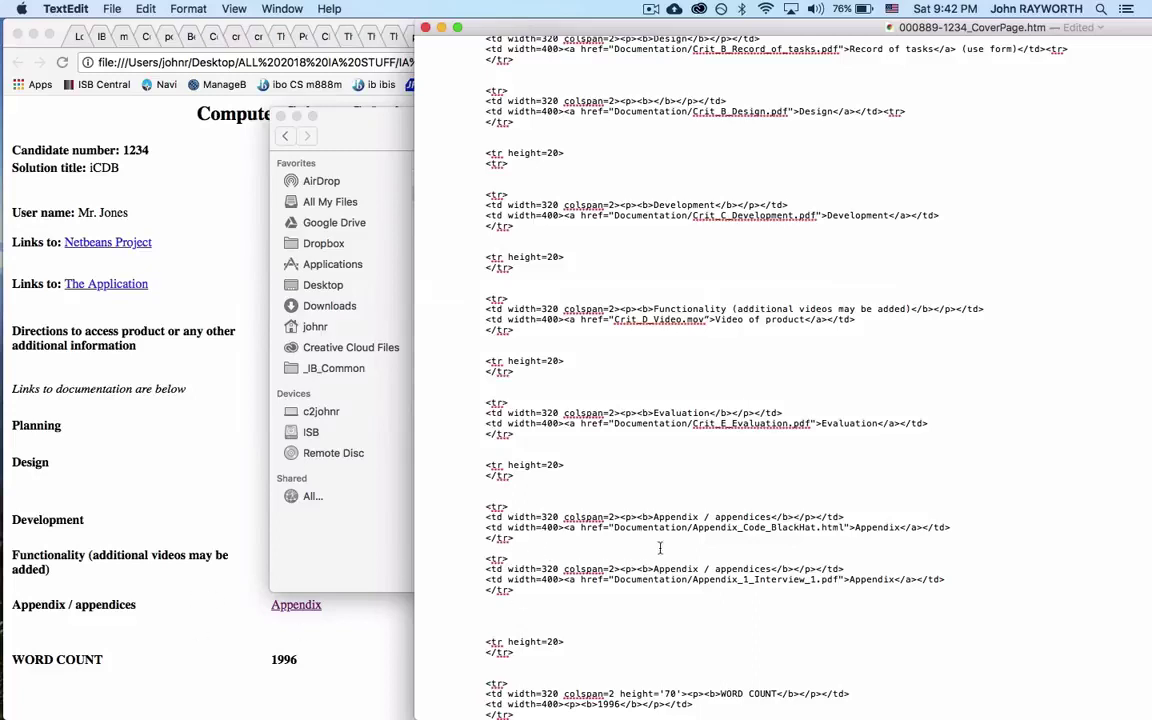
key("super+s")
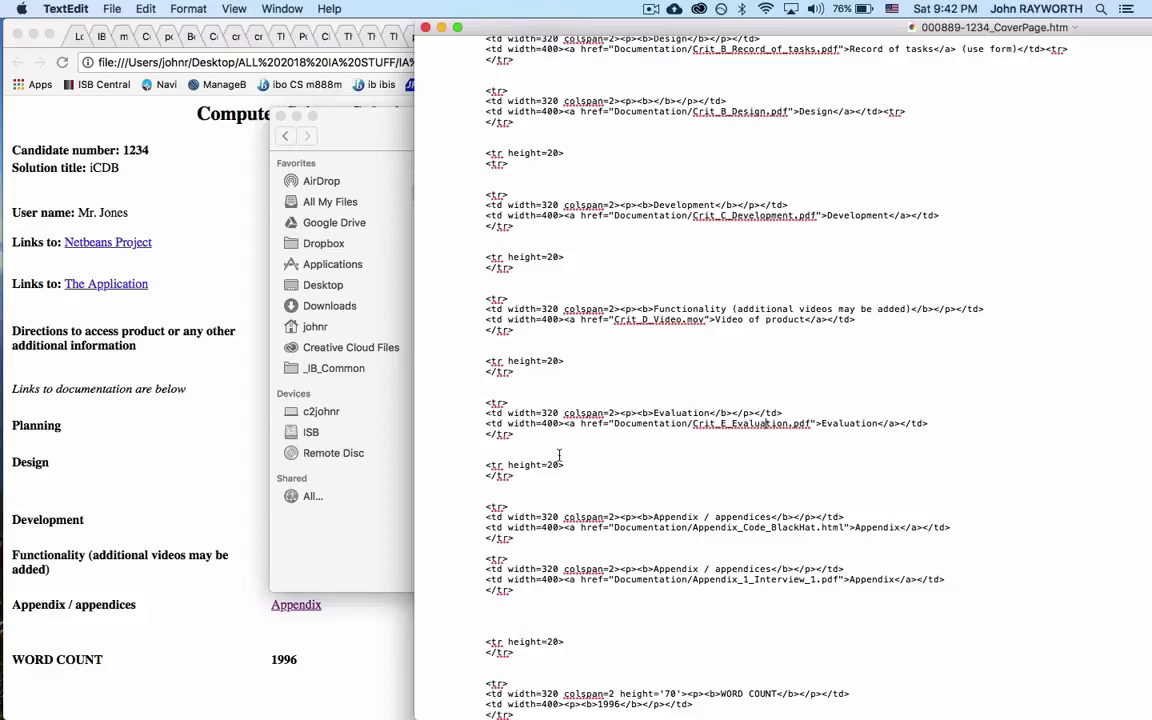
left_click(184, 646)
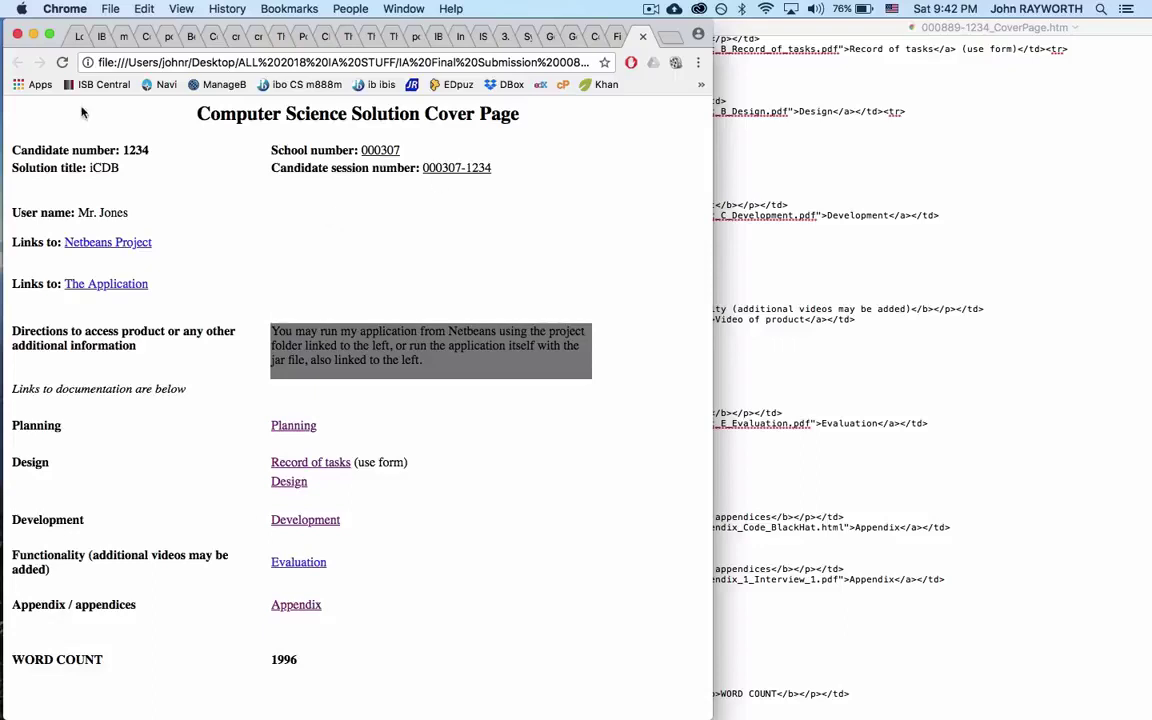
left_click(61, 63)
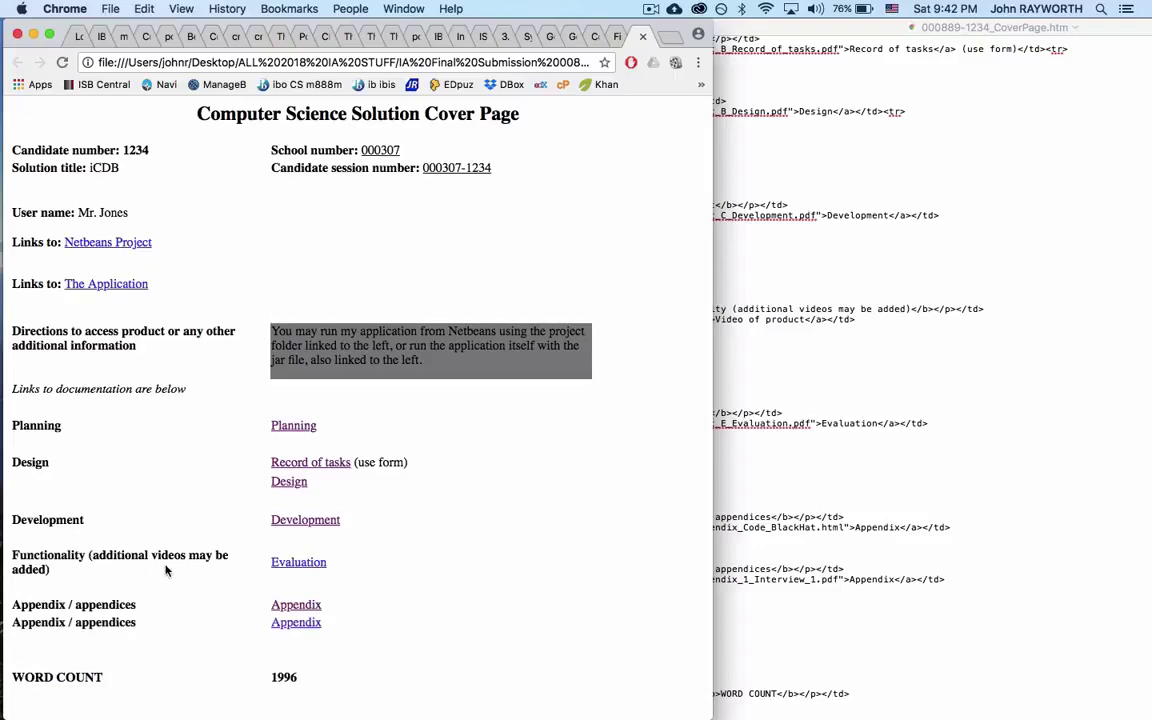
Review the cover page source in TextEdit up to its head section, and highlight the "Double Quotes to copy and paste" comment
left_click(848, 449)
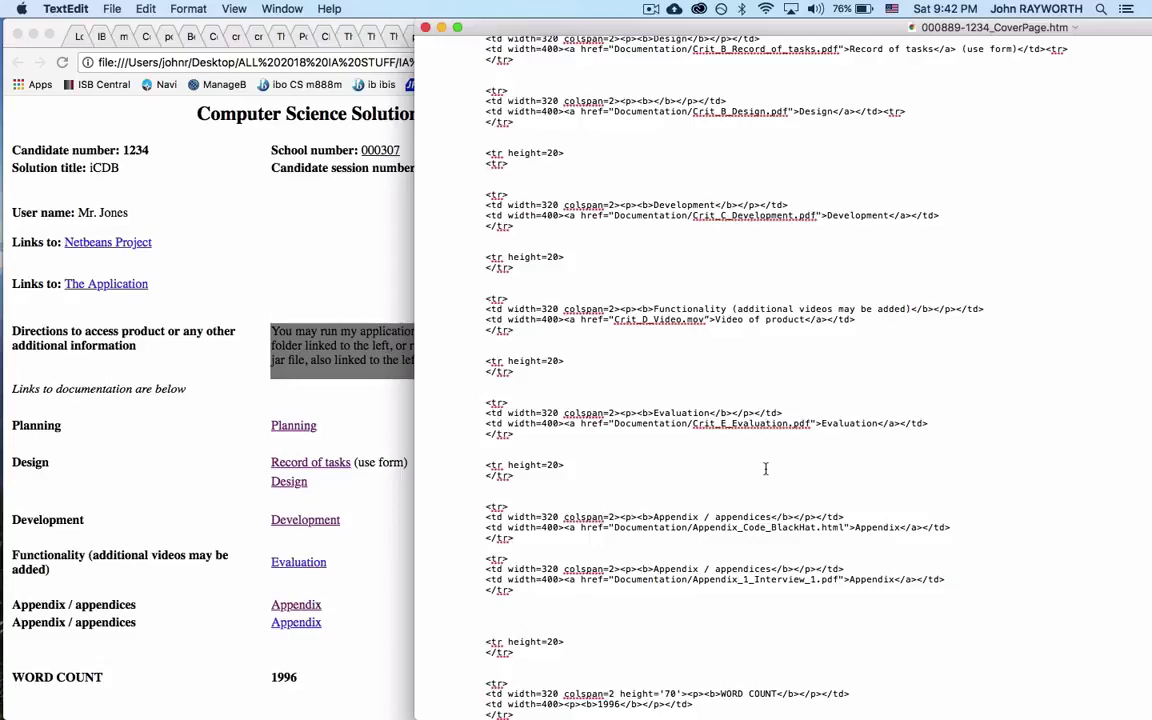
scroll(841, 362, "up", 10)
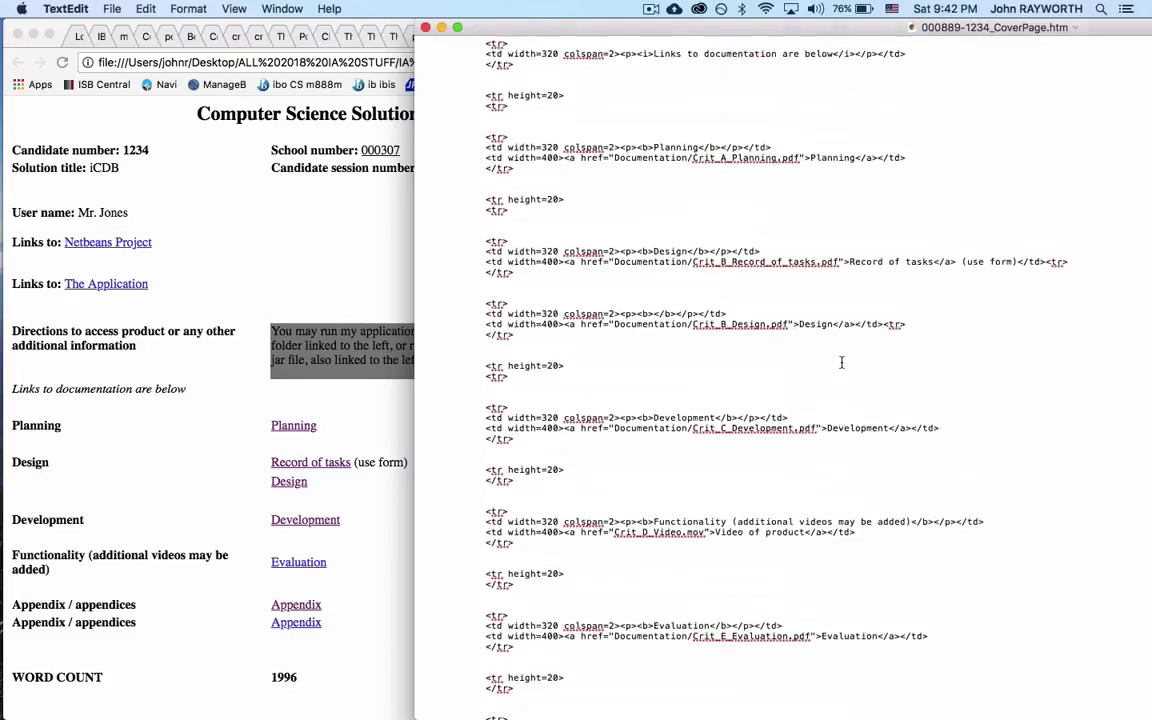
scroll(841, 362, "down", 6)
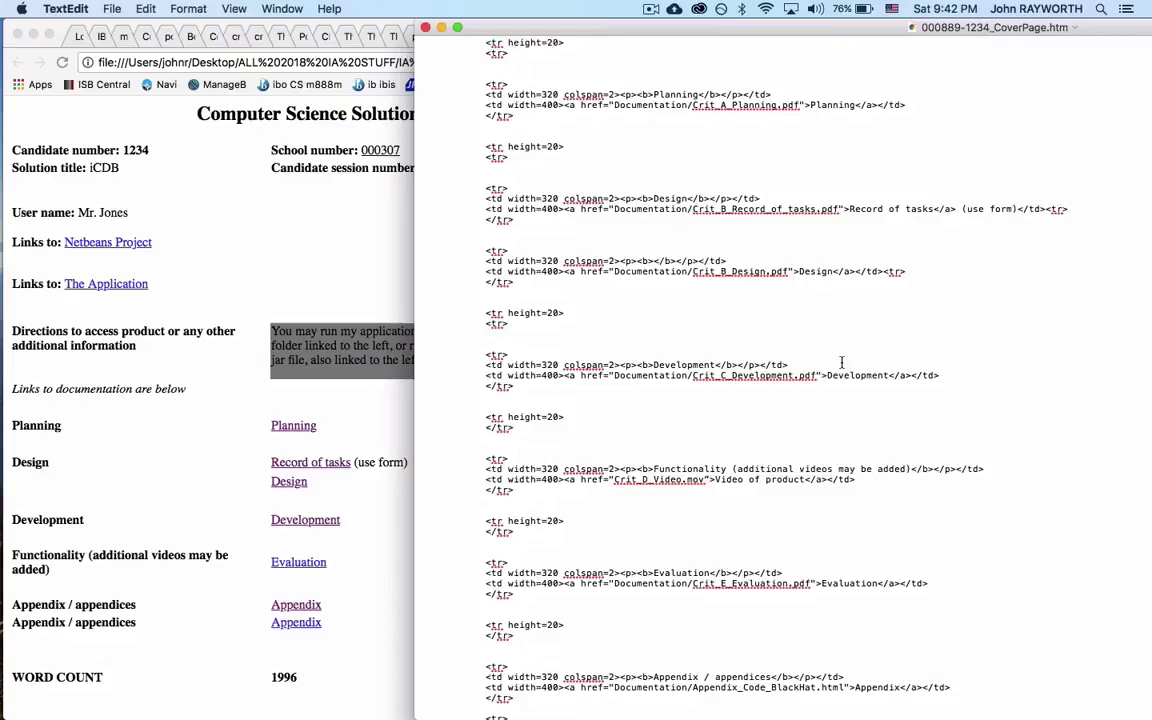
scroll(841, 363, "up", 9)
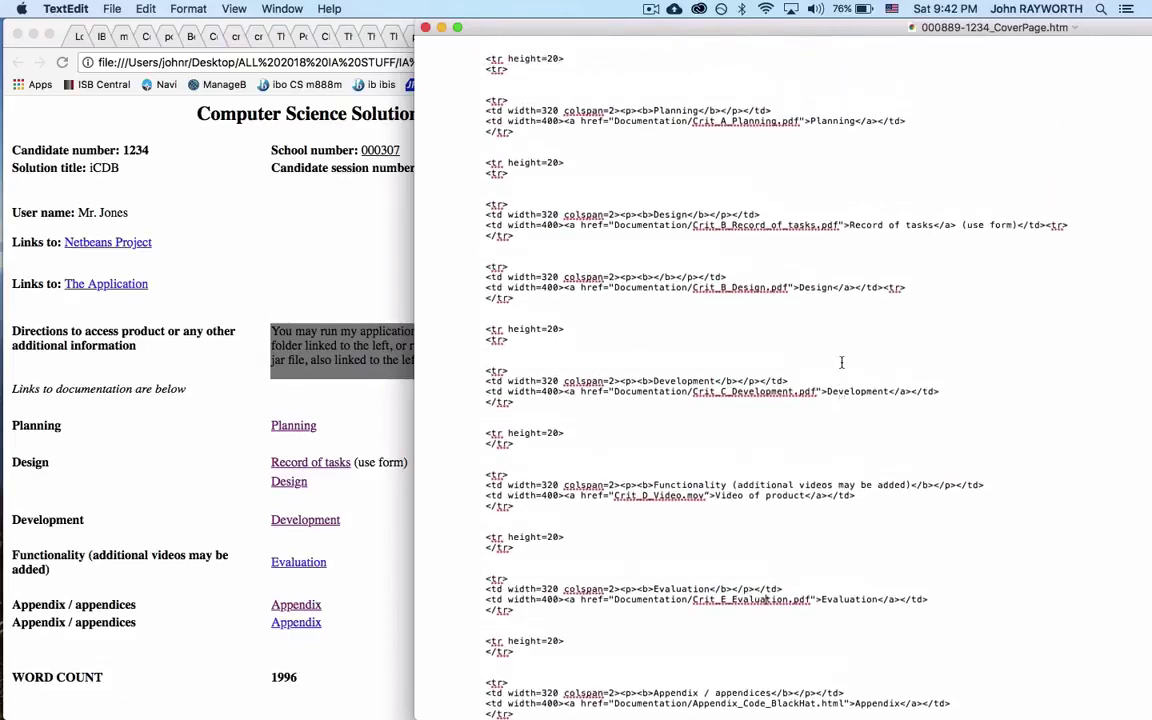
scroll(841, 362, "up", 9)
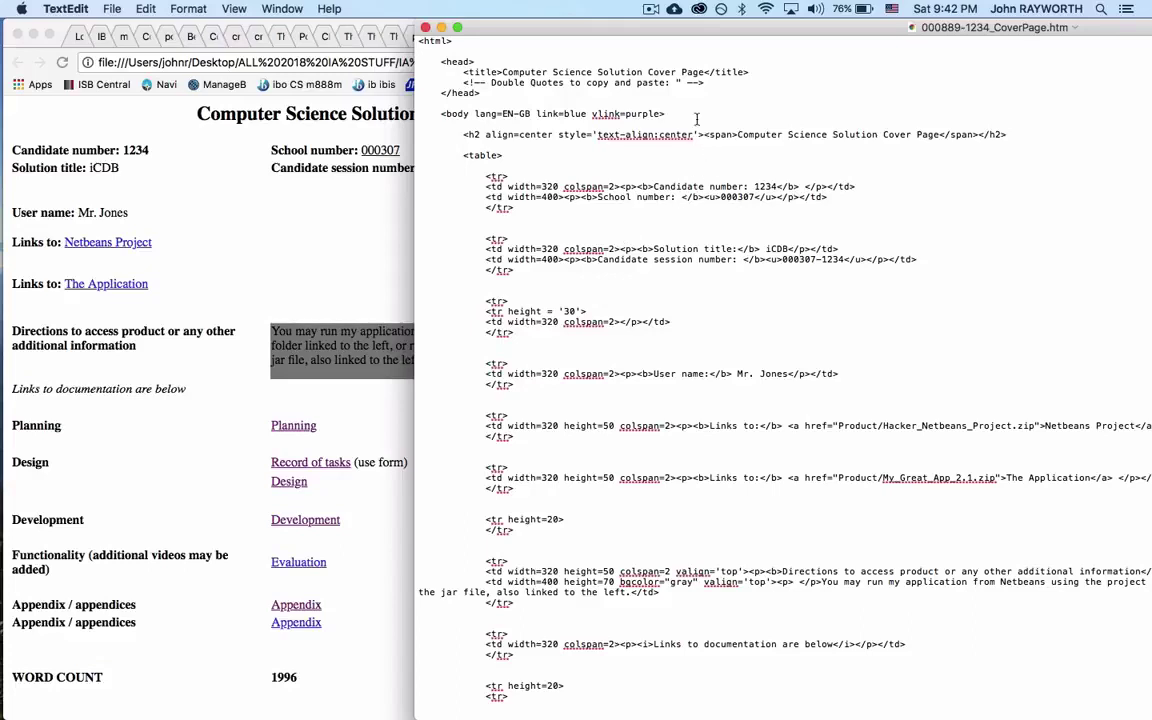
left_click(682, 82)
double_click(835, 427)
left_click_drag(702, 84, 458, 86)
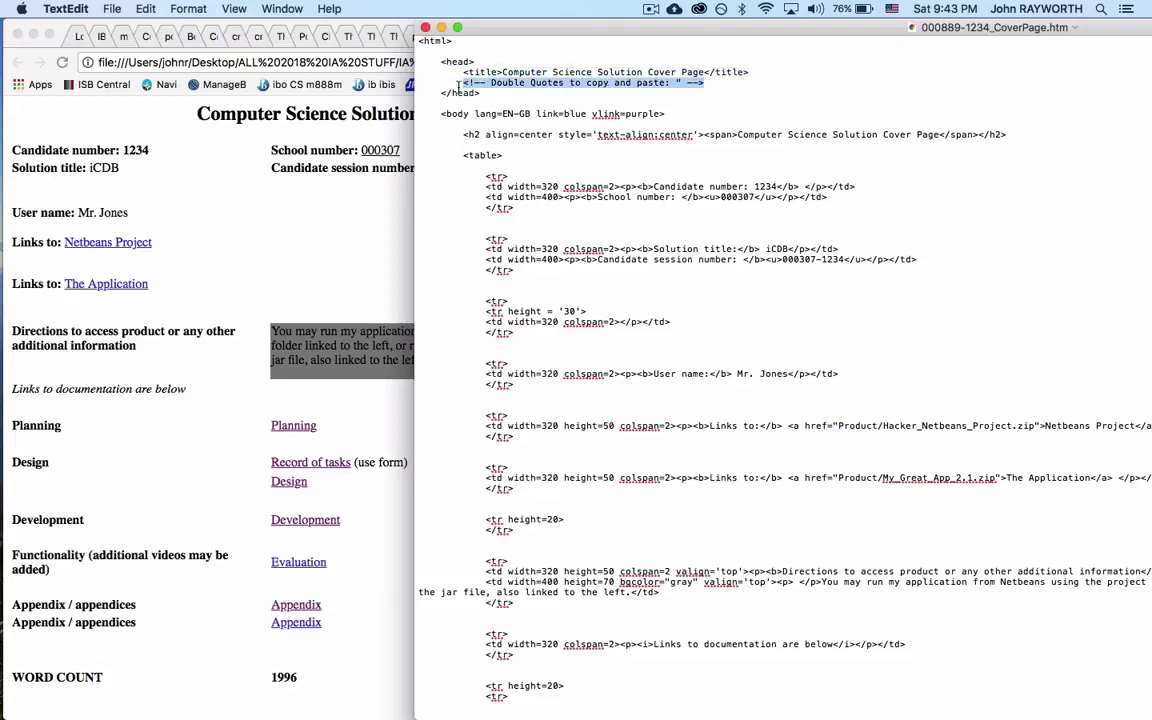
Highlight only the double quote character inside the copy-and-paste comment in the page's head section
left_click(679, 89)
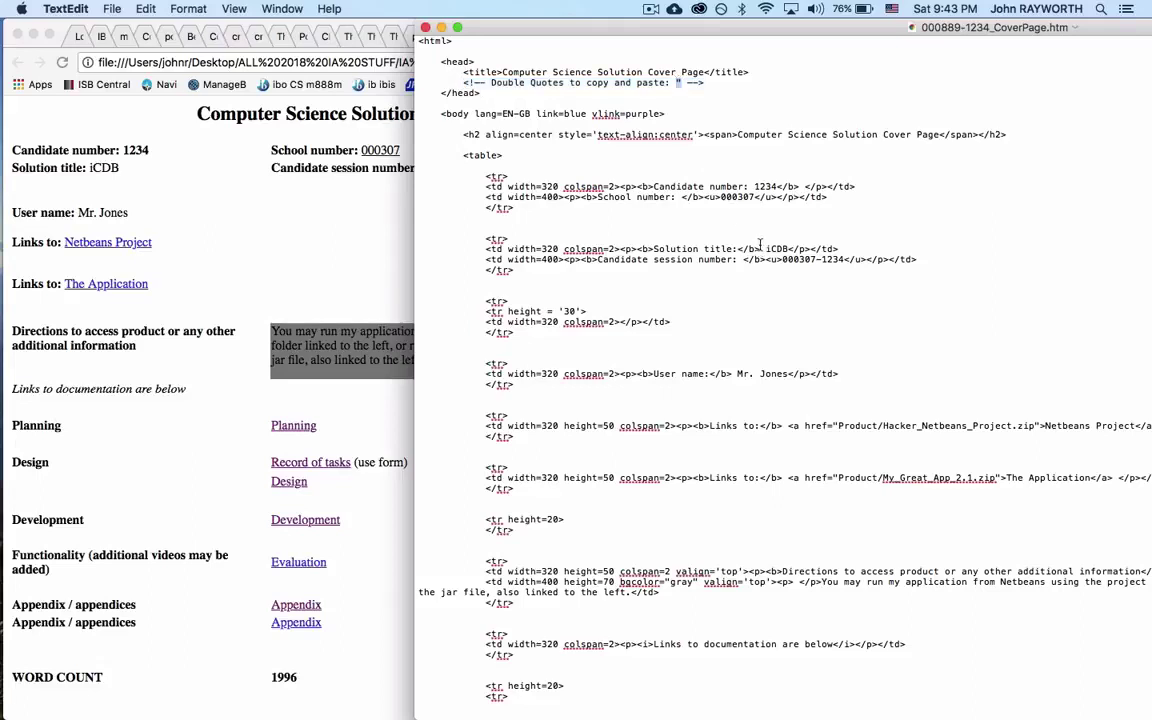
Switch to Finder, collapse the Documentation folder, and close the IA Final Submission window with all other apps hidden
key("super+Tab")
key("super+Tab")
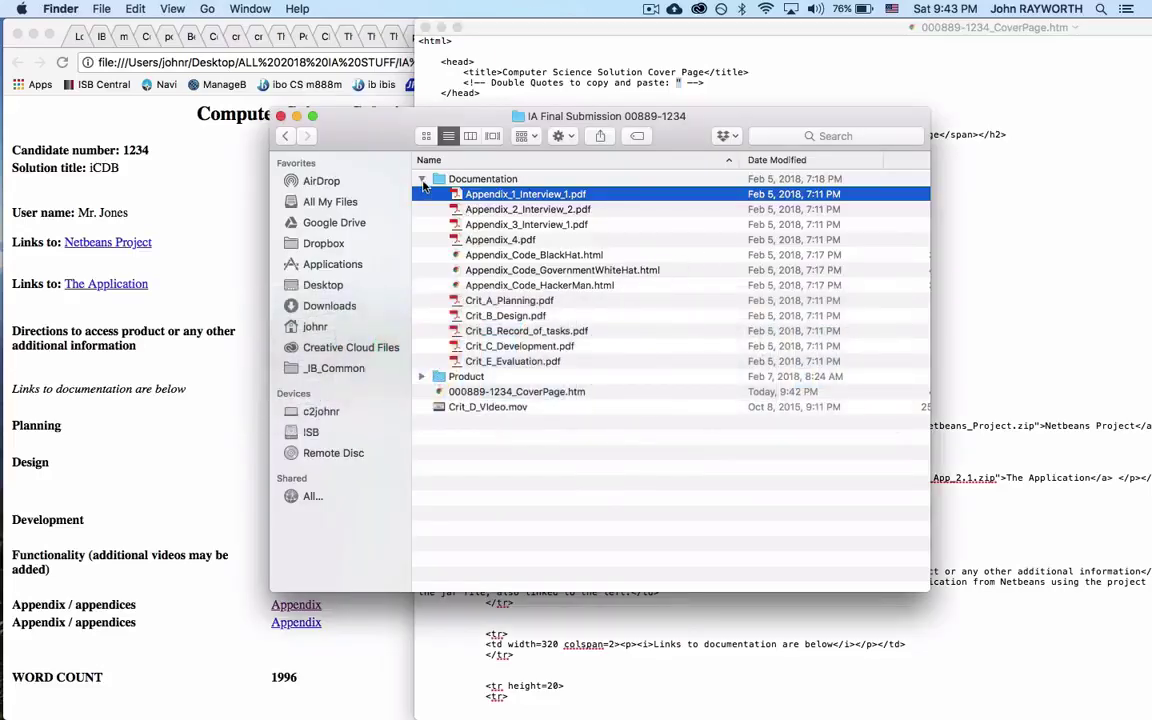
left_click(422, 180)
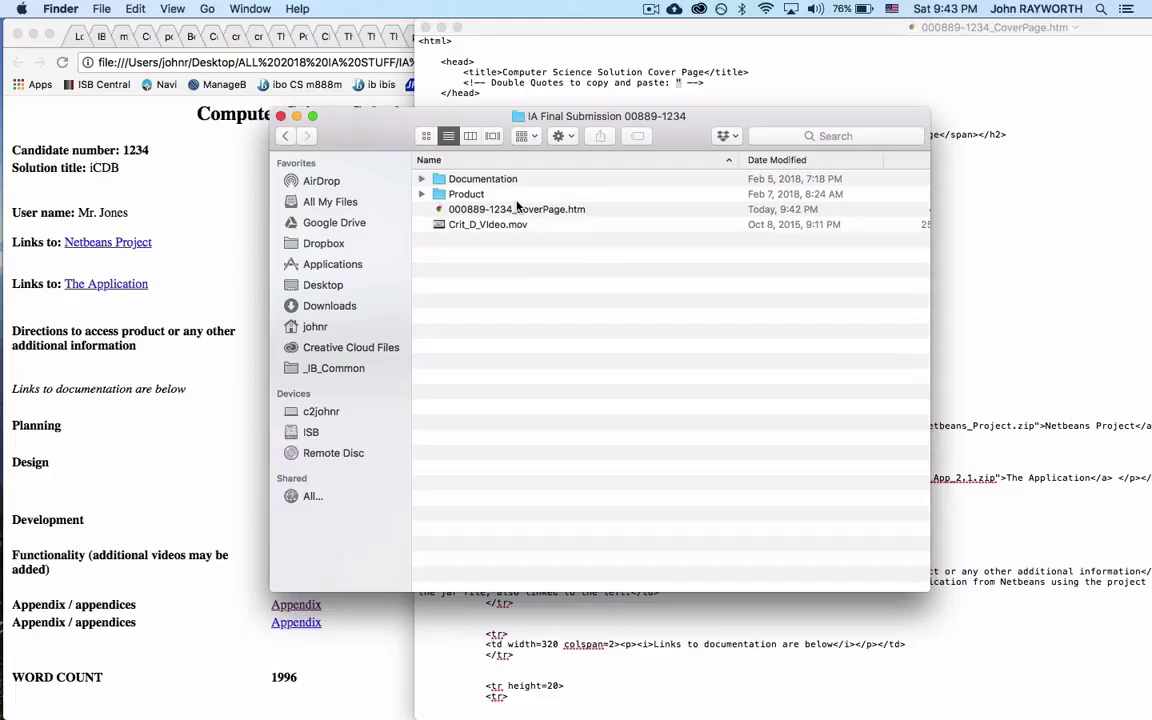
key("alt+super+h")
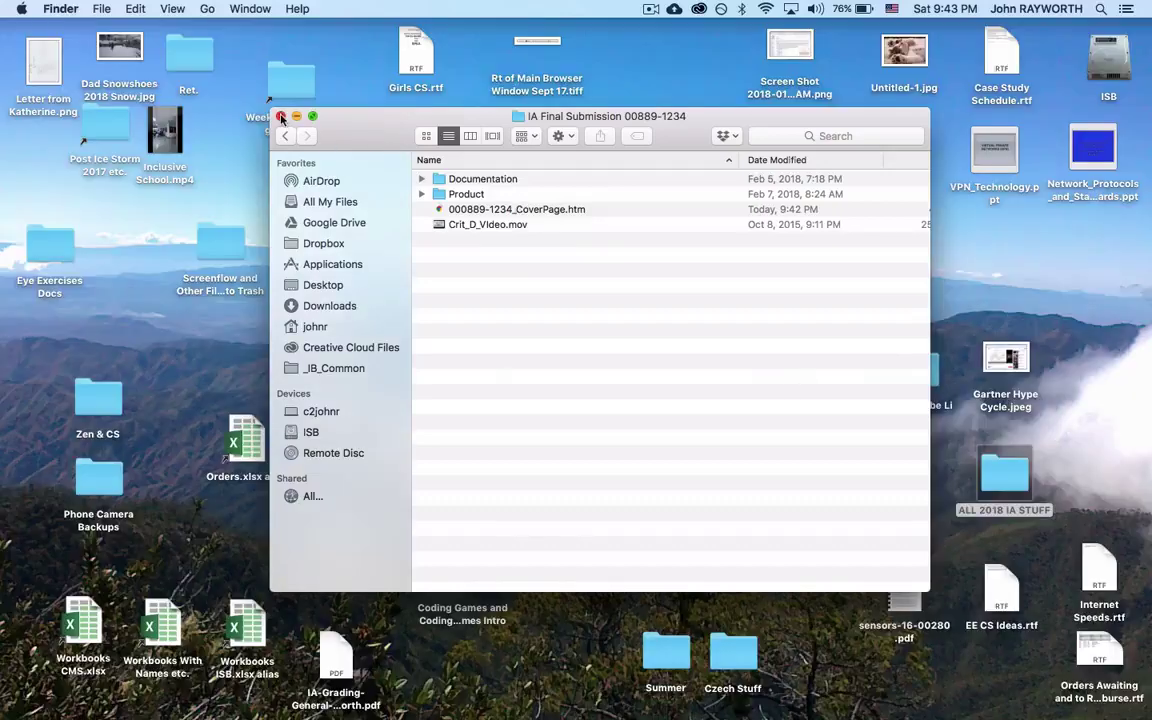
left_click(281, 117)
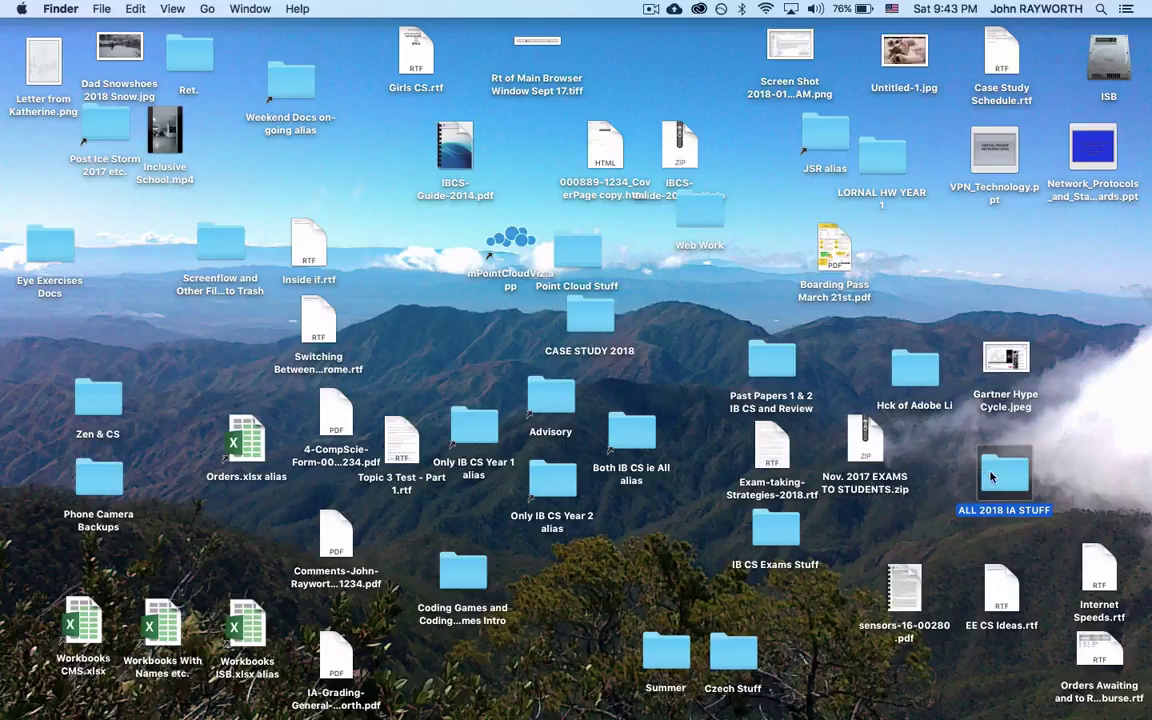
Open the ALL 2018 IA STUFF folder on the desktop and compress its IA Final Submission folder into a zip archive
double_click(993, 478)
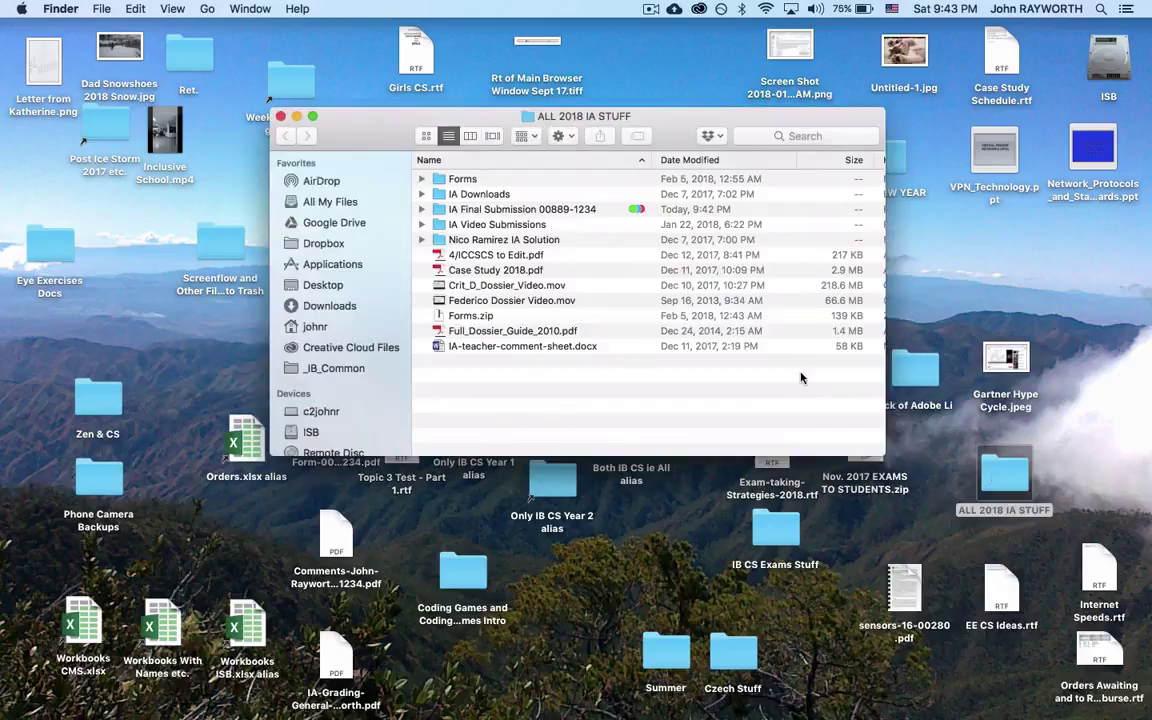
right_click(442, 210)
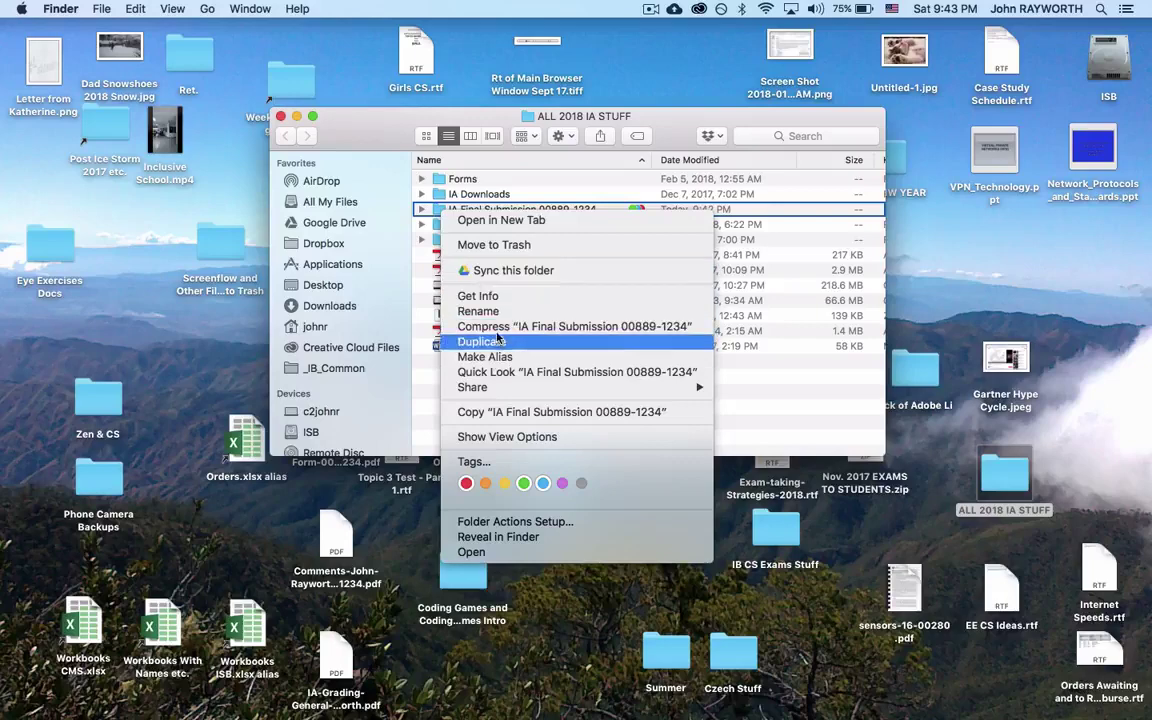
left_click(468, 206)
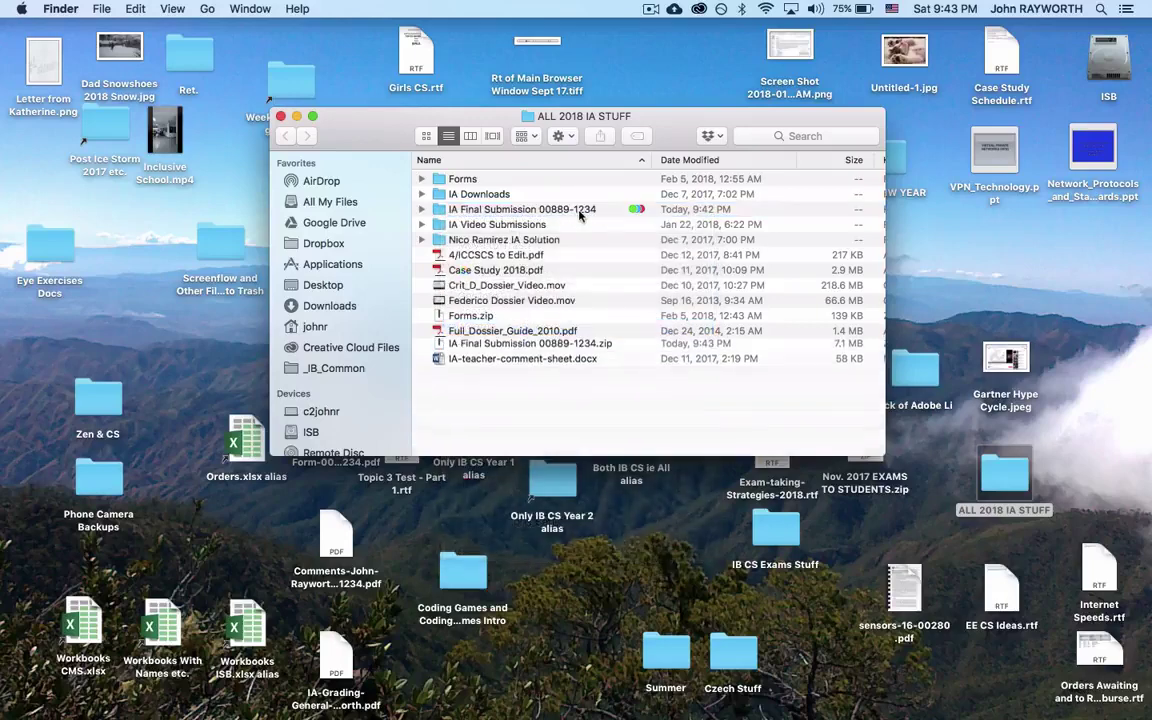